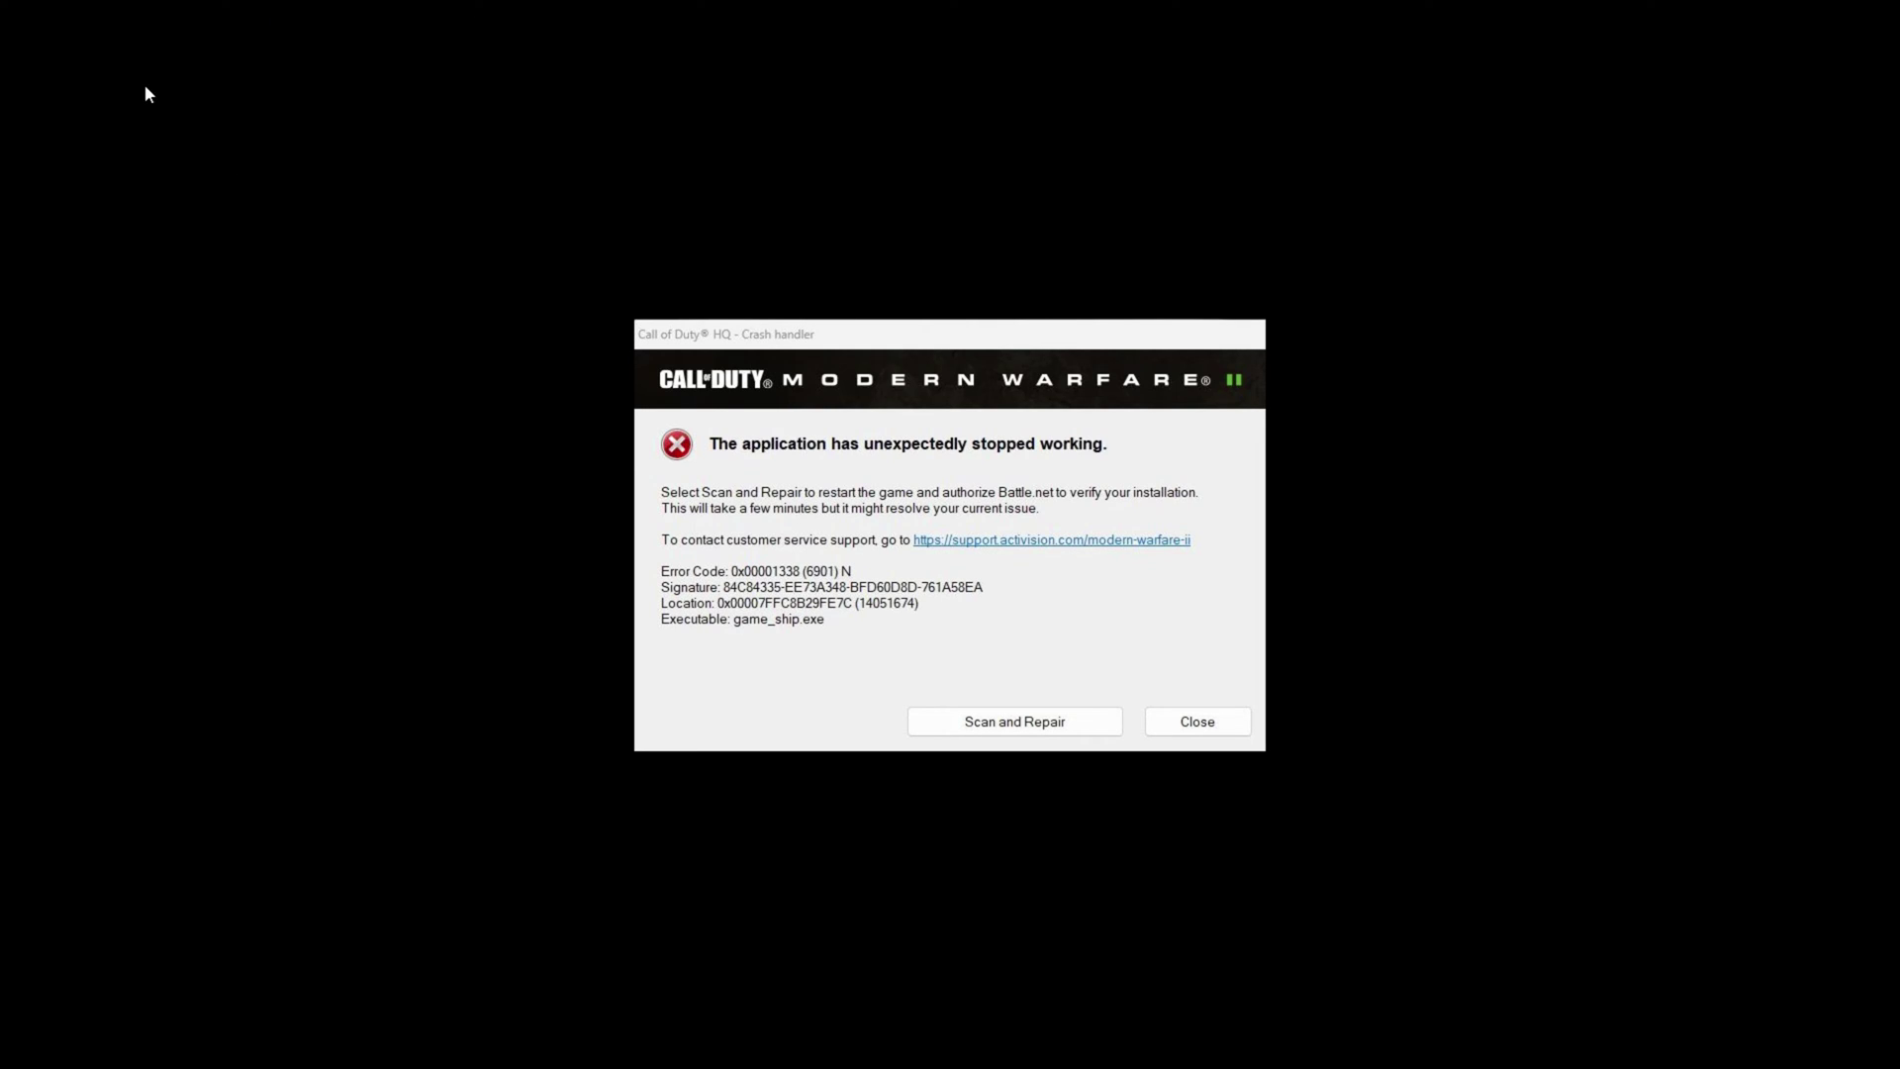
- Close the Call of Duty crash report window
left_click(1877, 15)
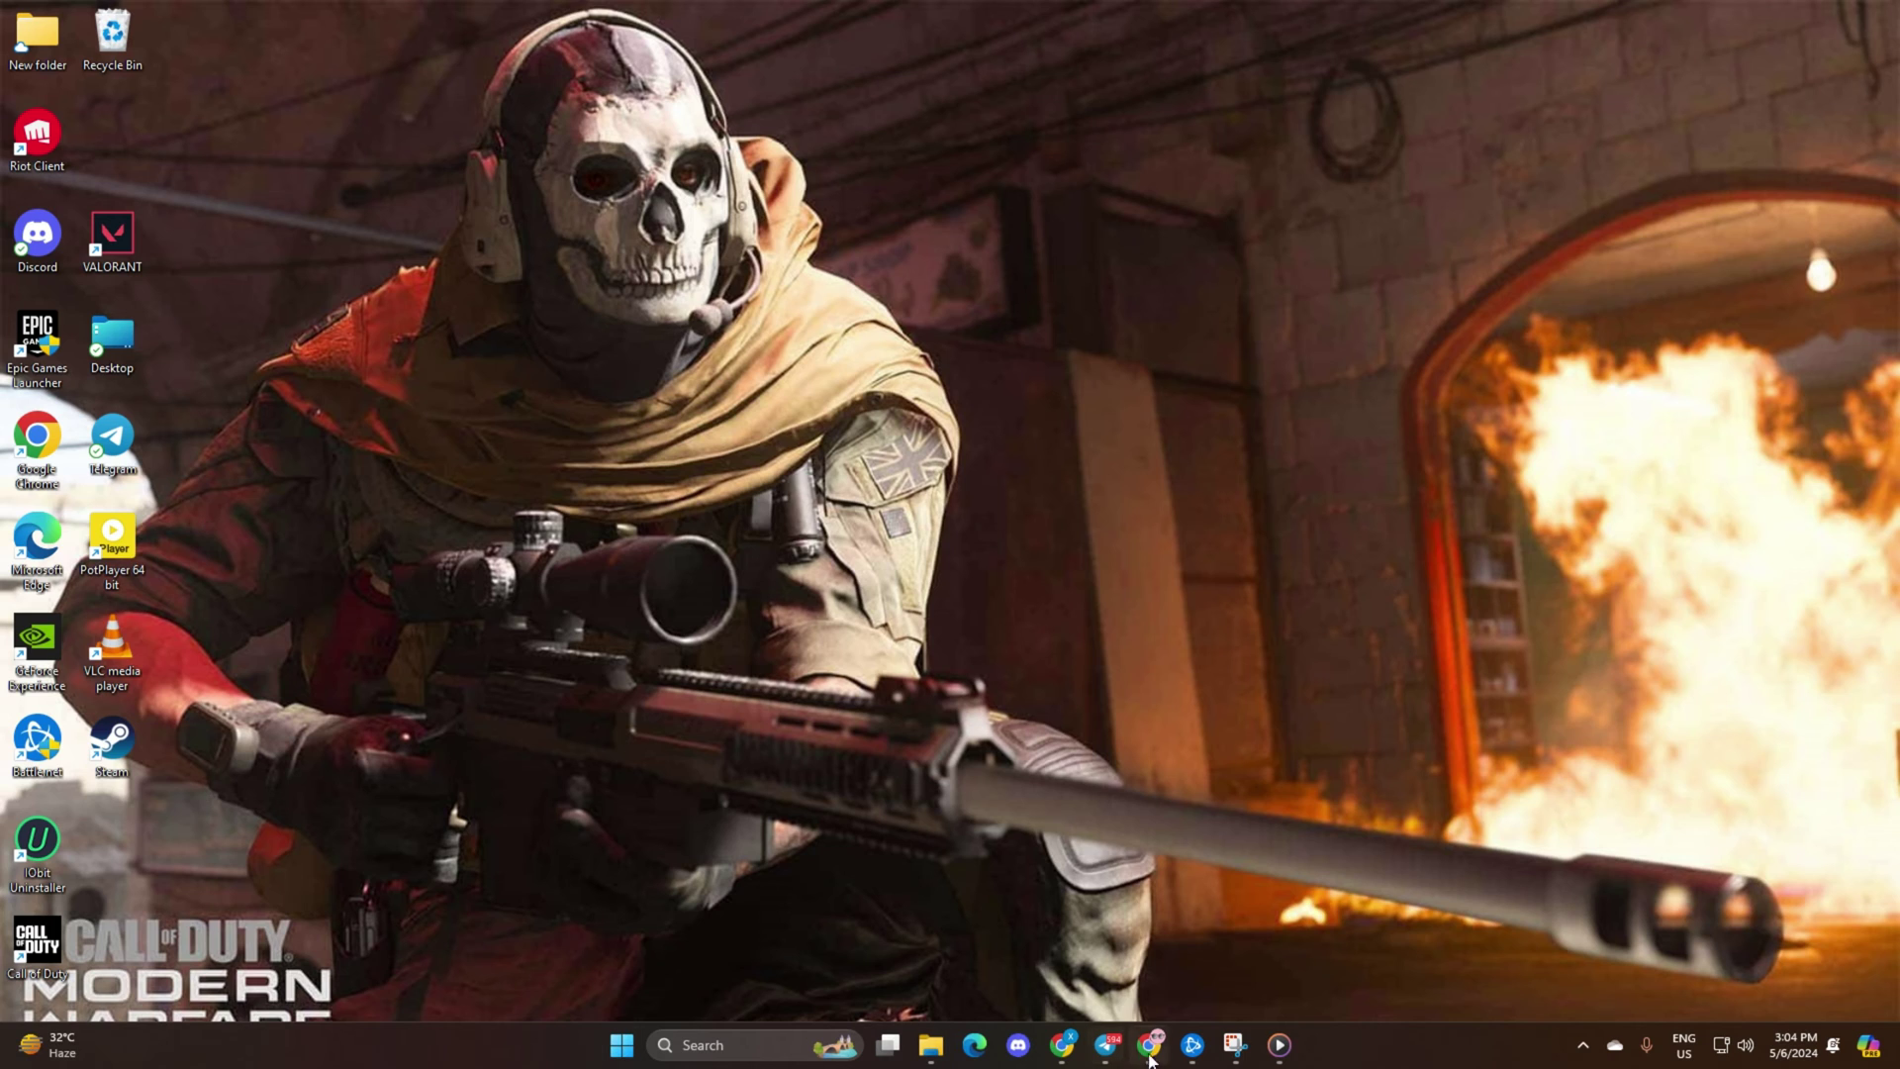
- Launch Battle.net and begin a Scan and Repair of Call of Duty
left_click(1190, 1046)
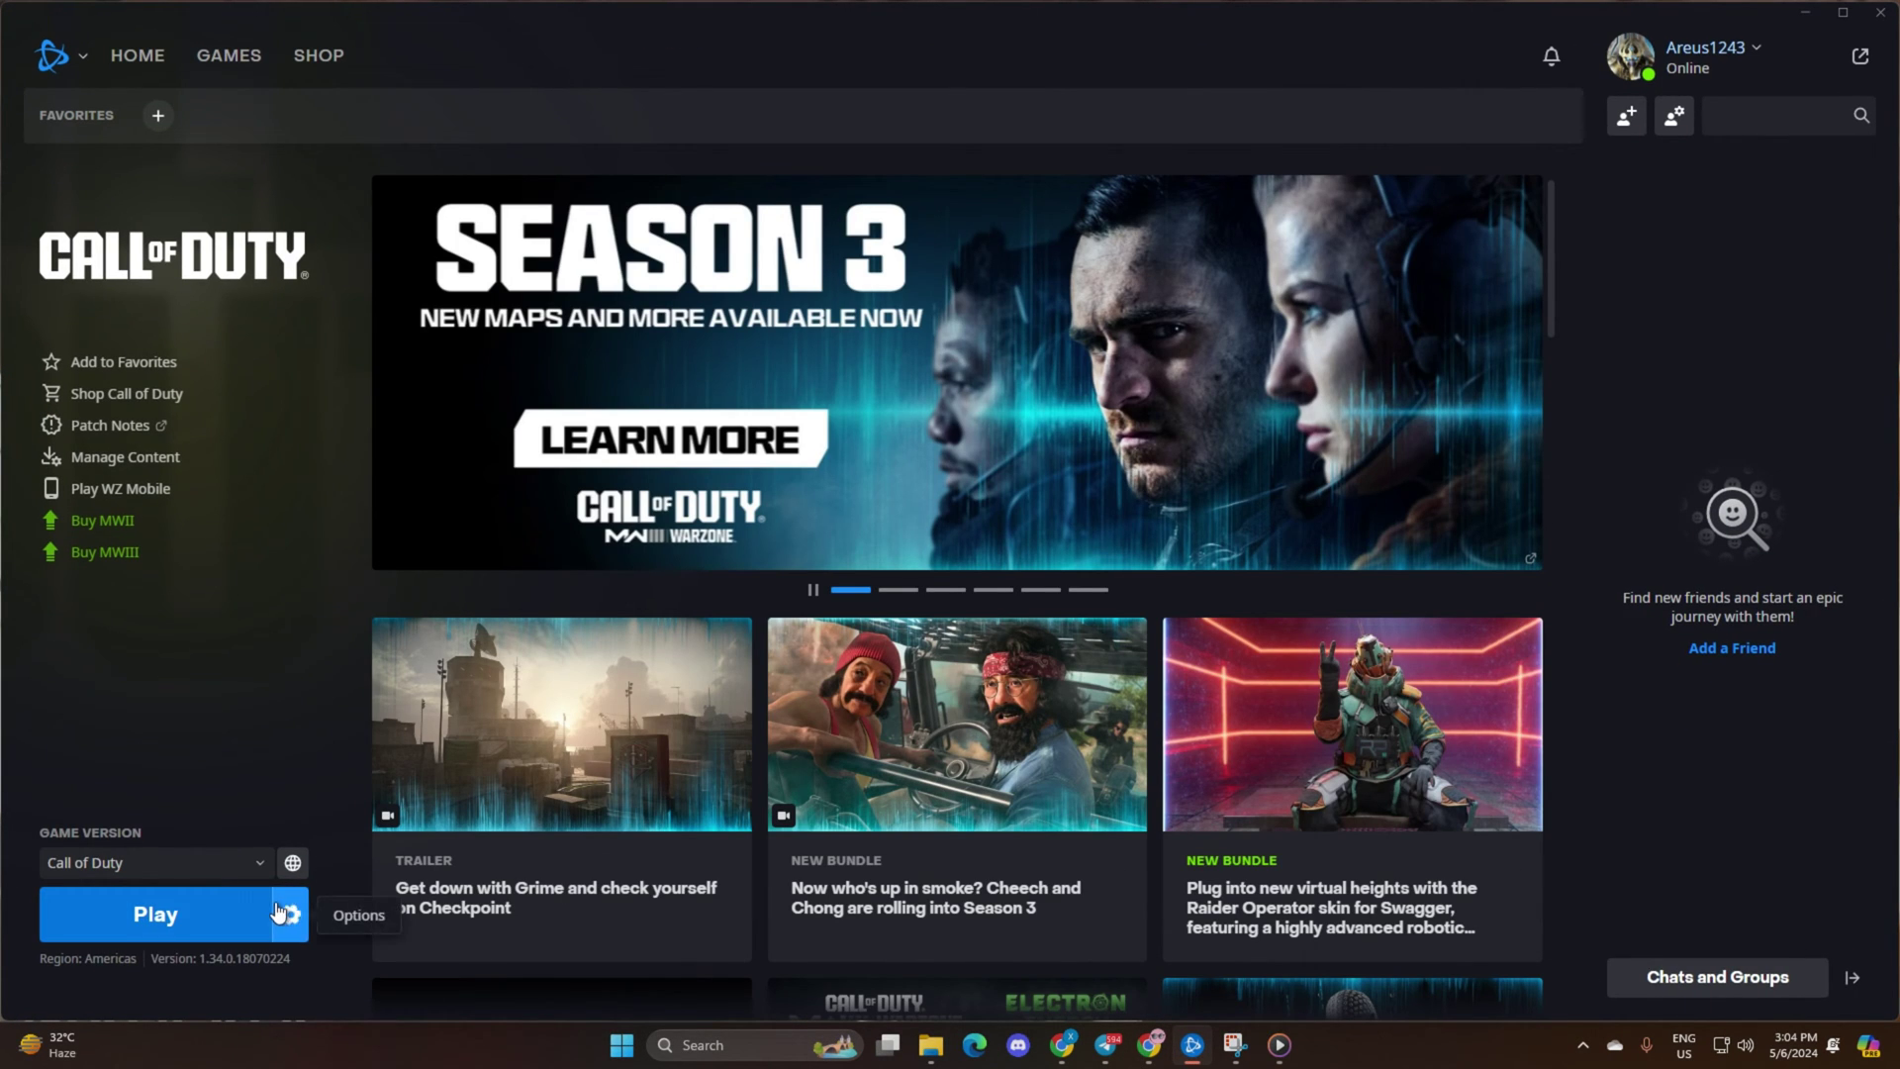
left_click(289, 915)
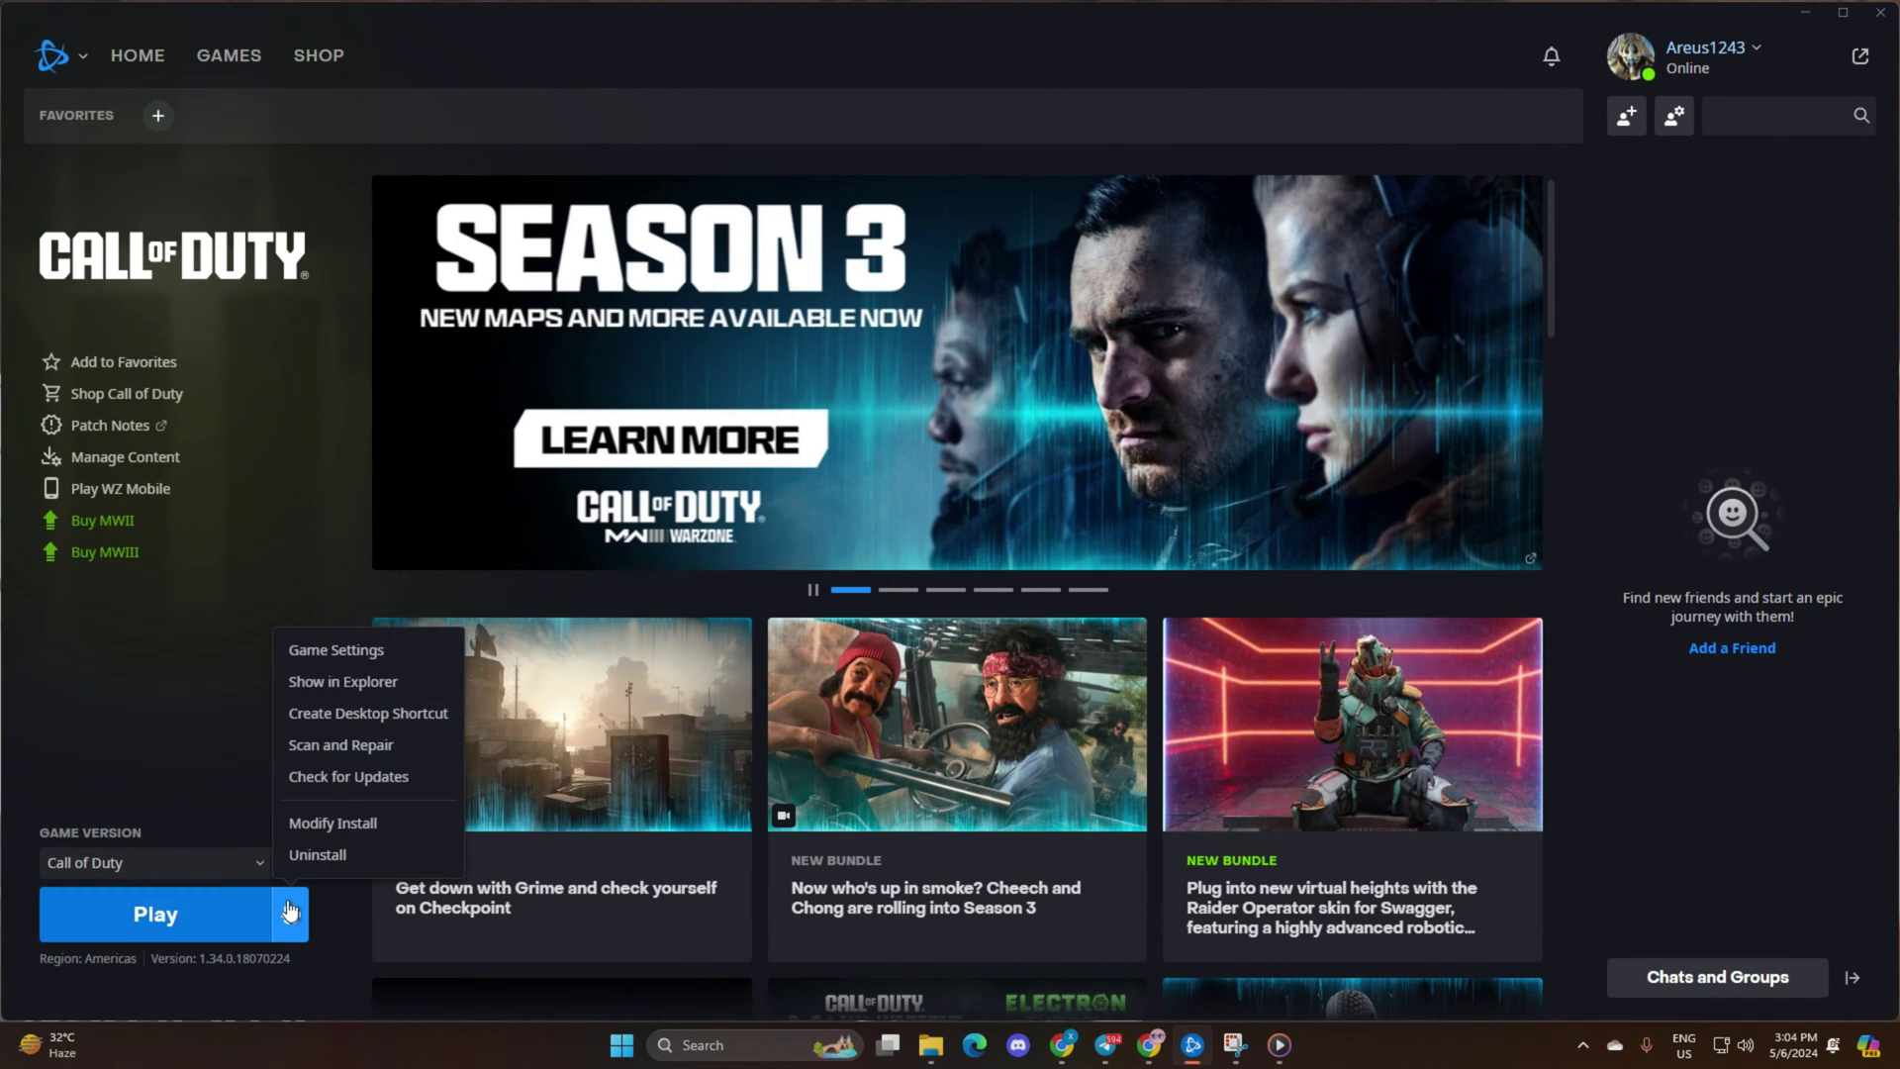
left_click(371, 753)
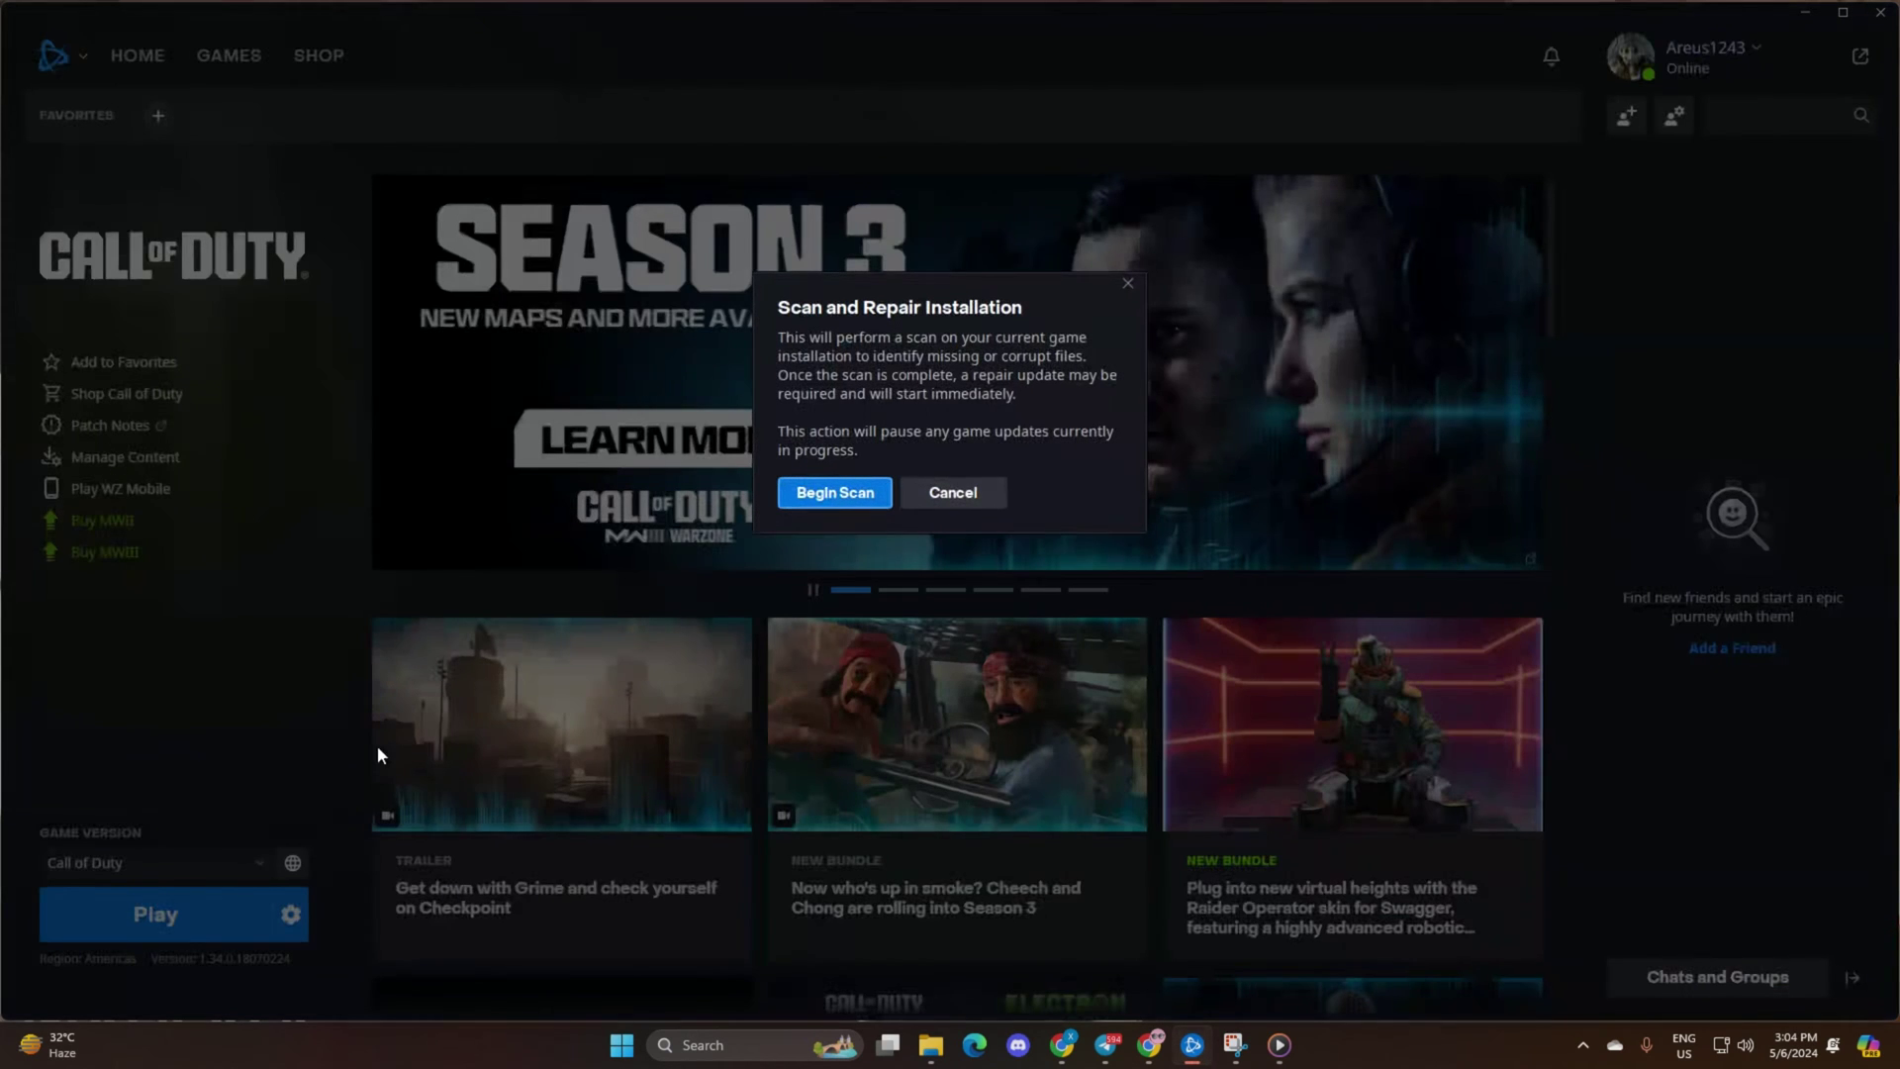
left_click(827, 496)
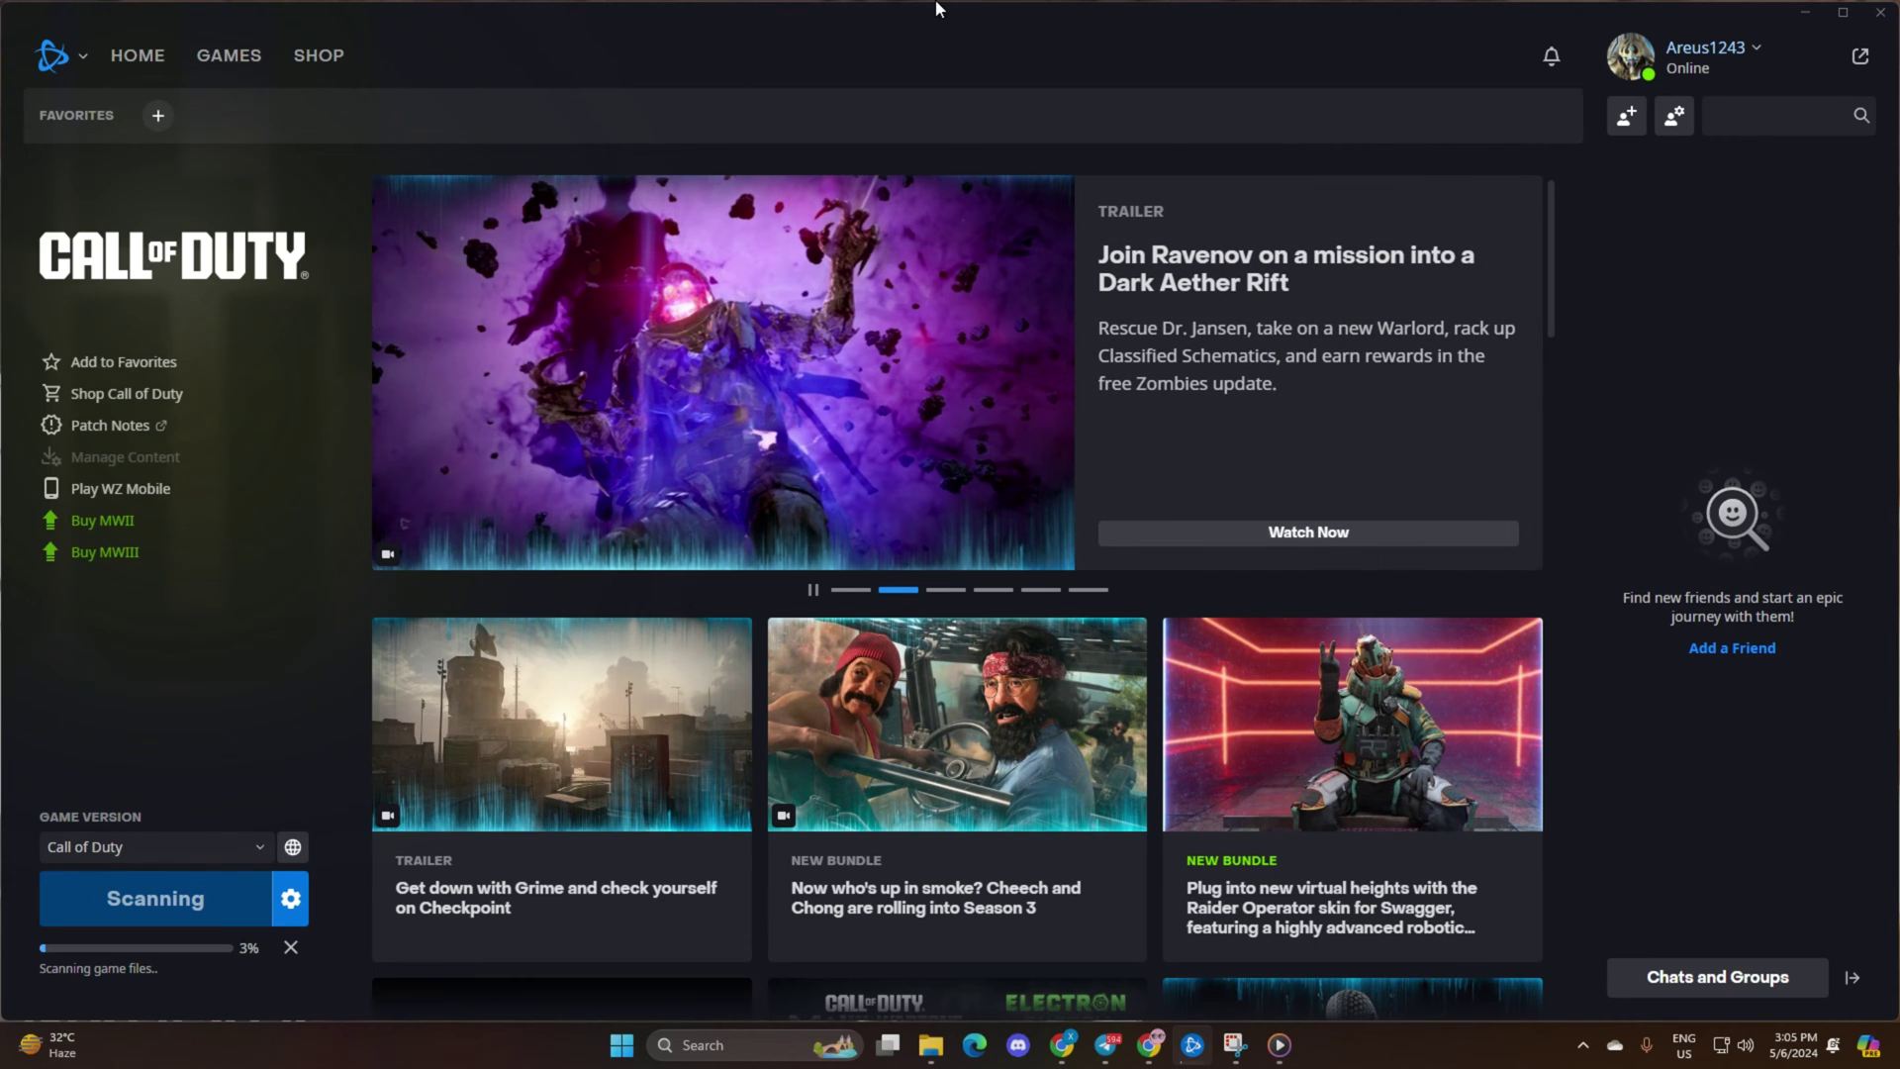
- Close Battle.net and open the Call of Duty _retail_ folder via the desktop shortcut
key("alt+F4")
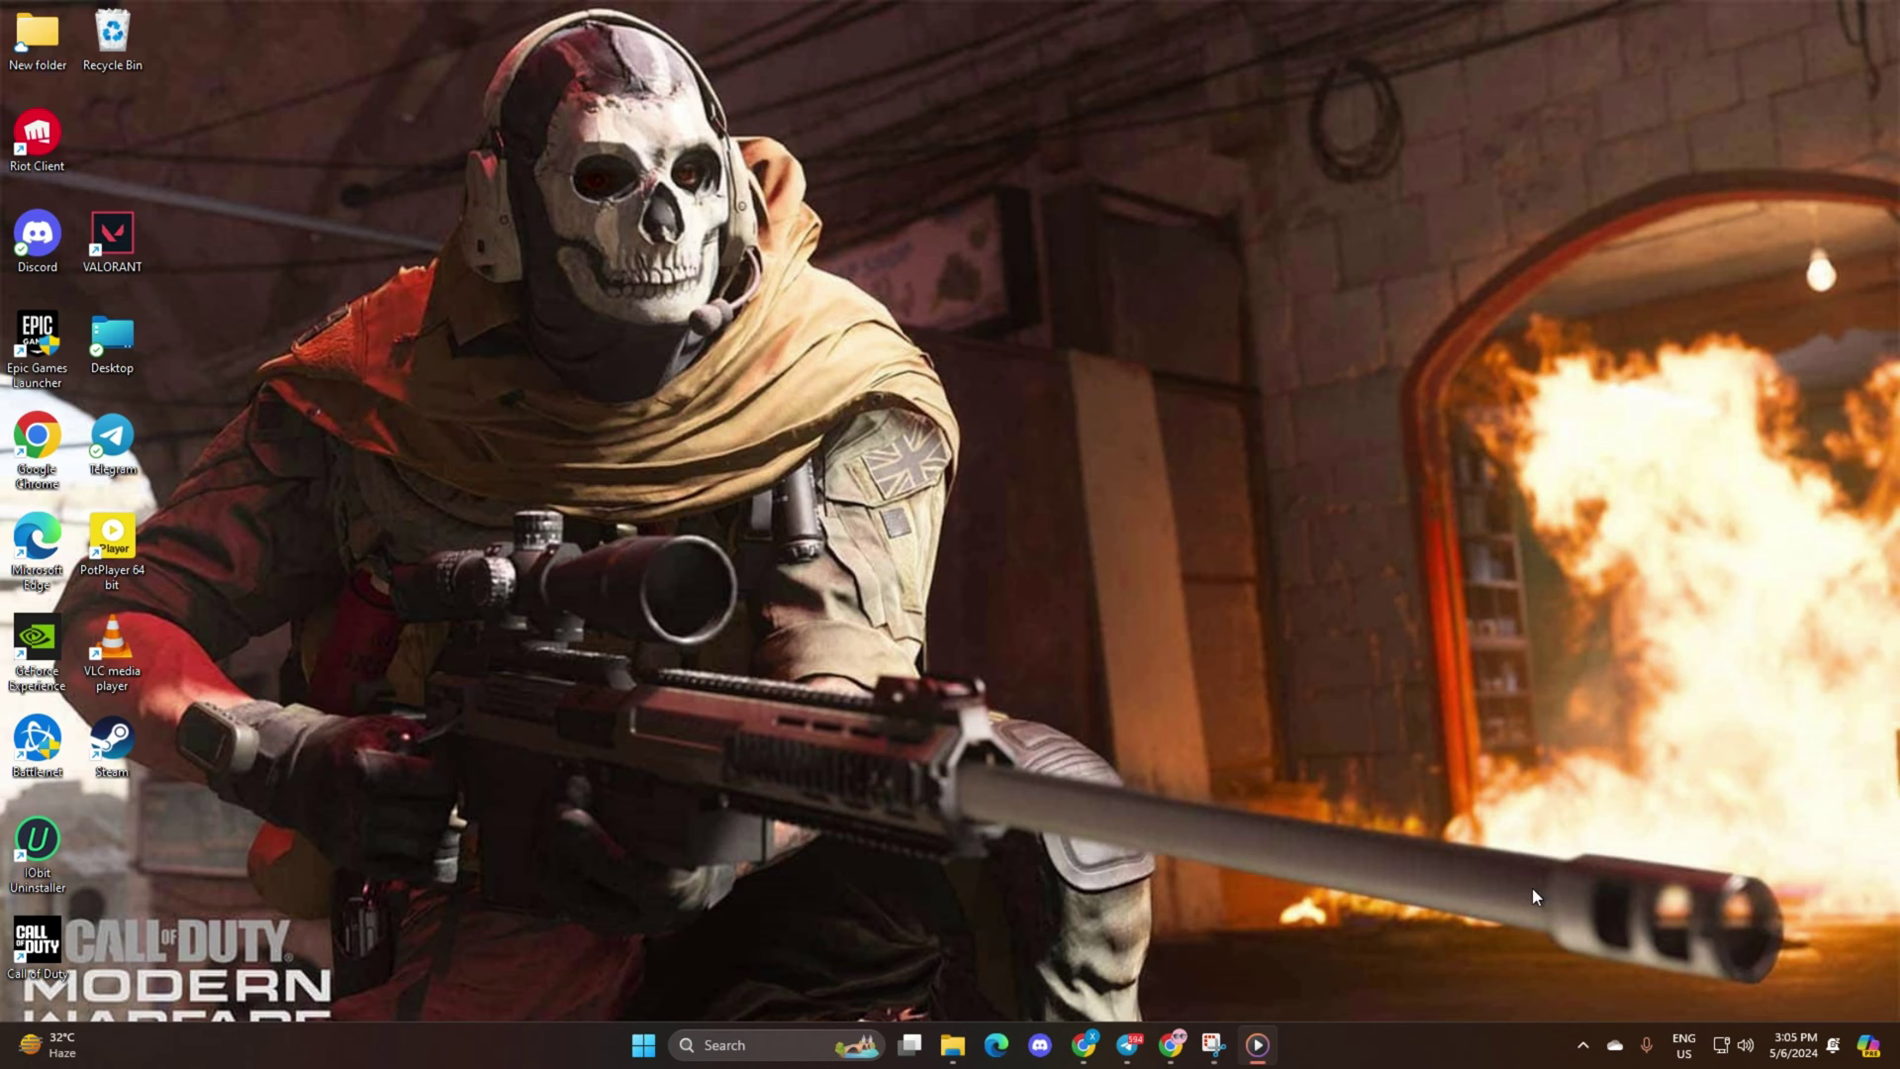
right_click(53, 965)
left_click(137, 662)
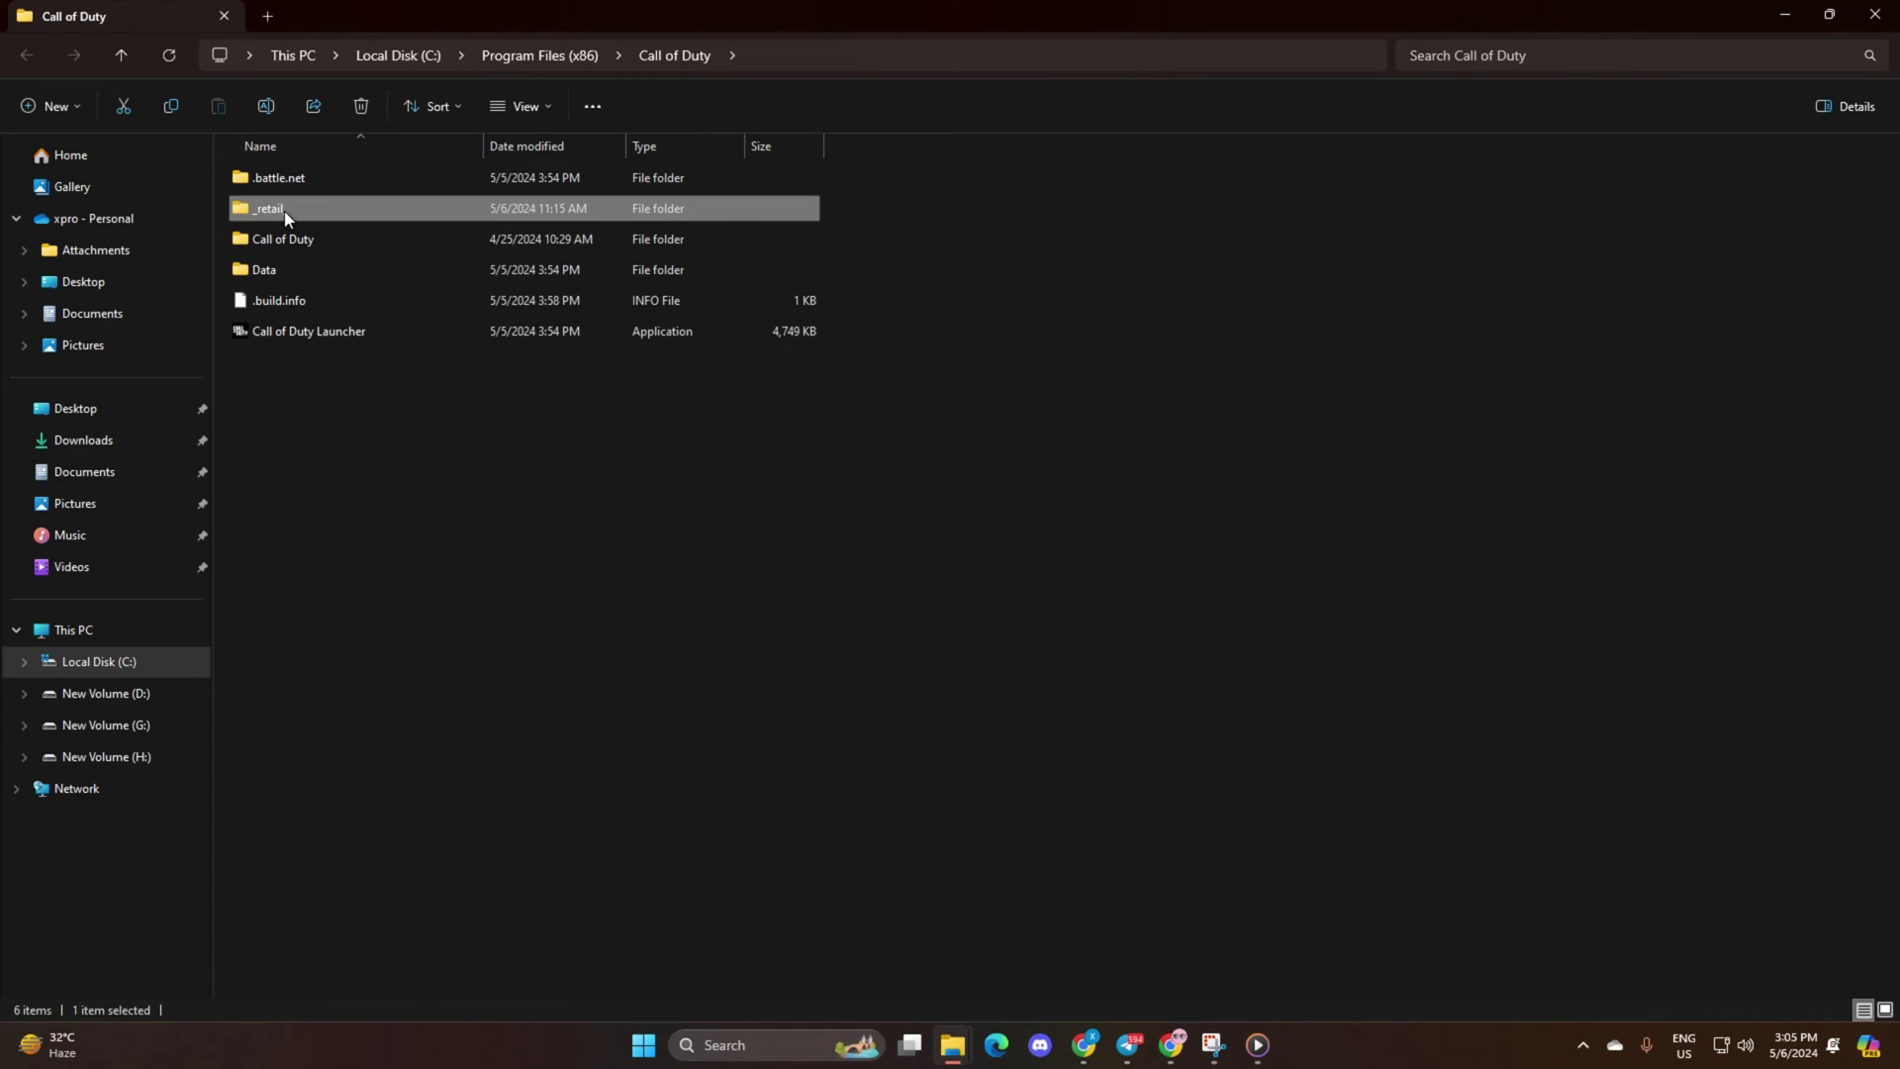
double_click(284, 210)
scroll(316, 267, "down", 5)
scroll(419, 462, "down", 2)
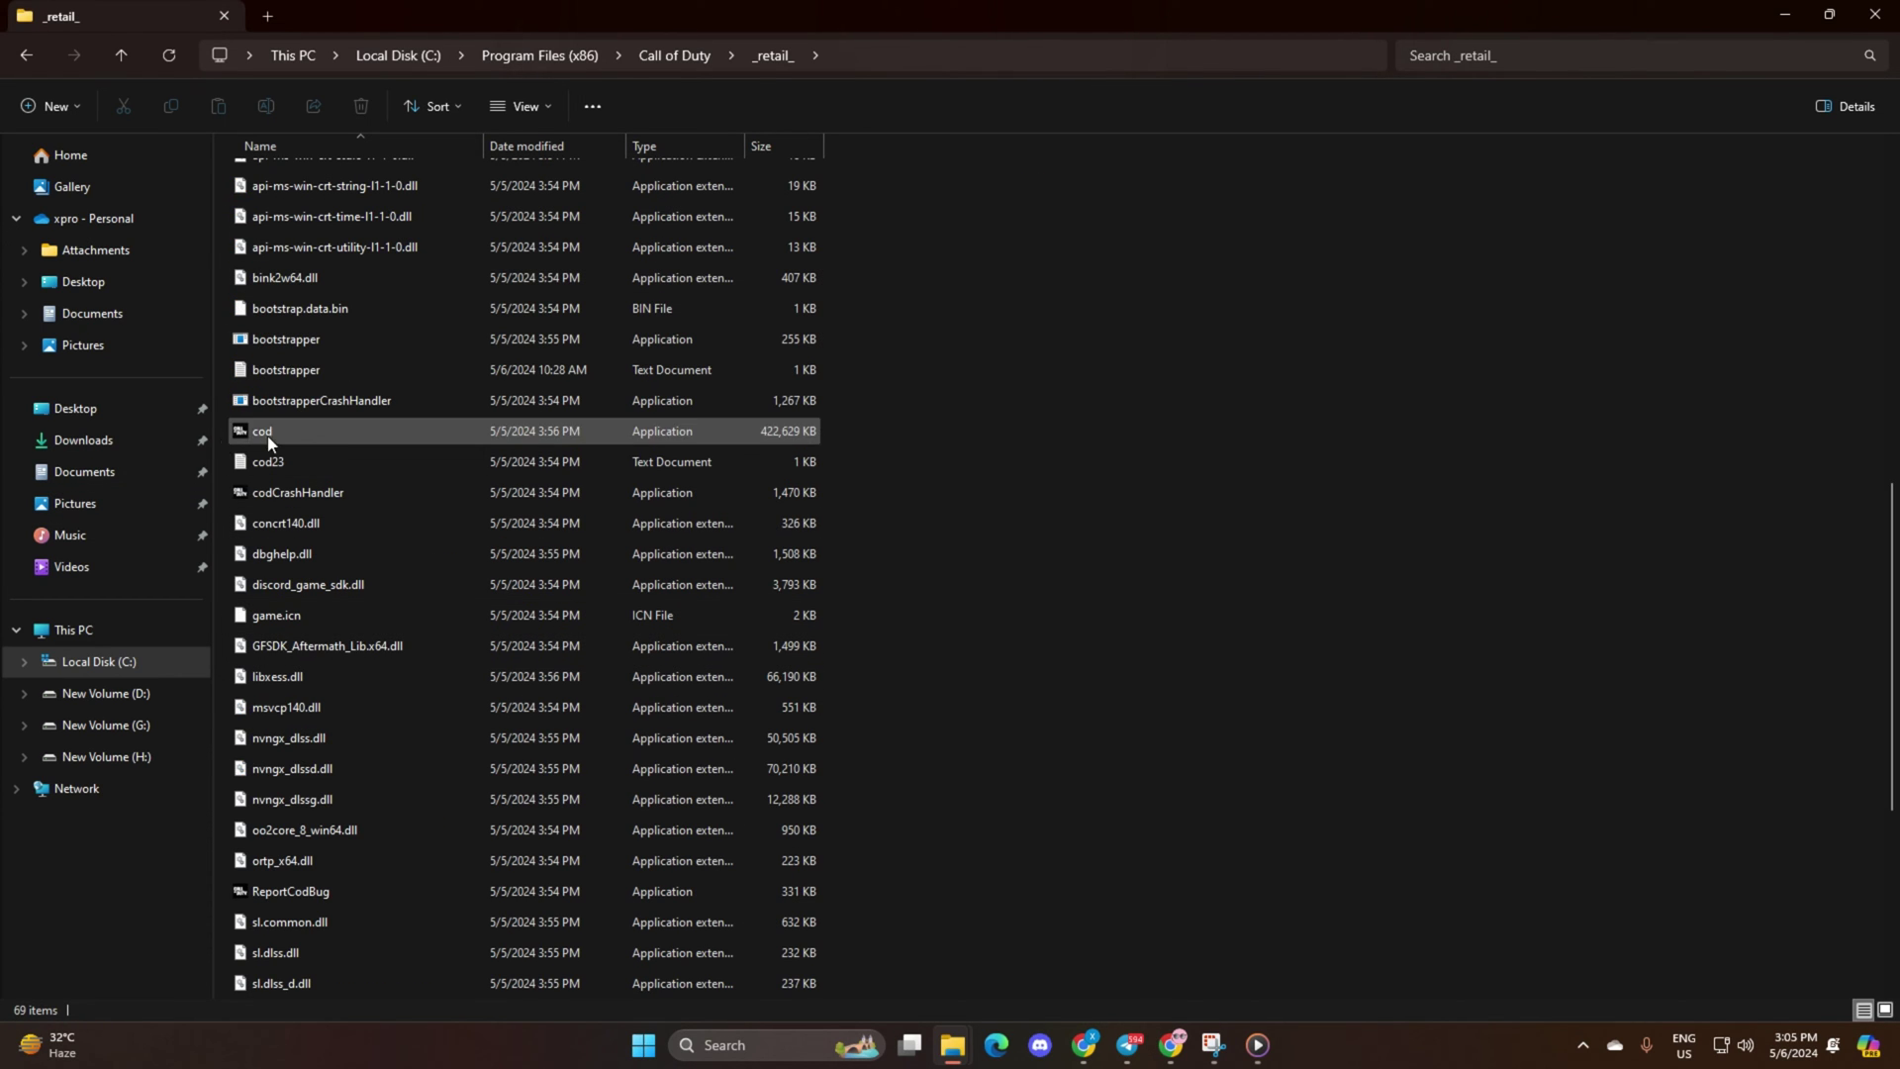
- Open the cod application's Properties dialog and move it up and right
left_click(294, 425)
right_click(295, 424)
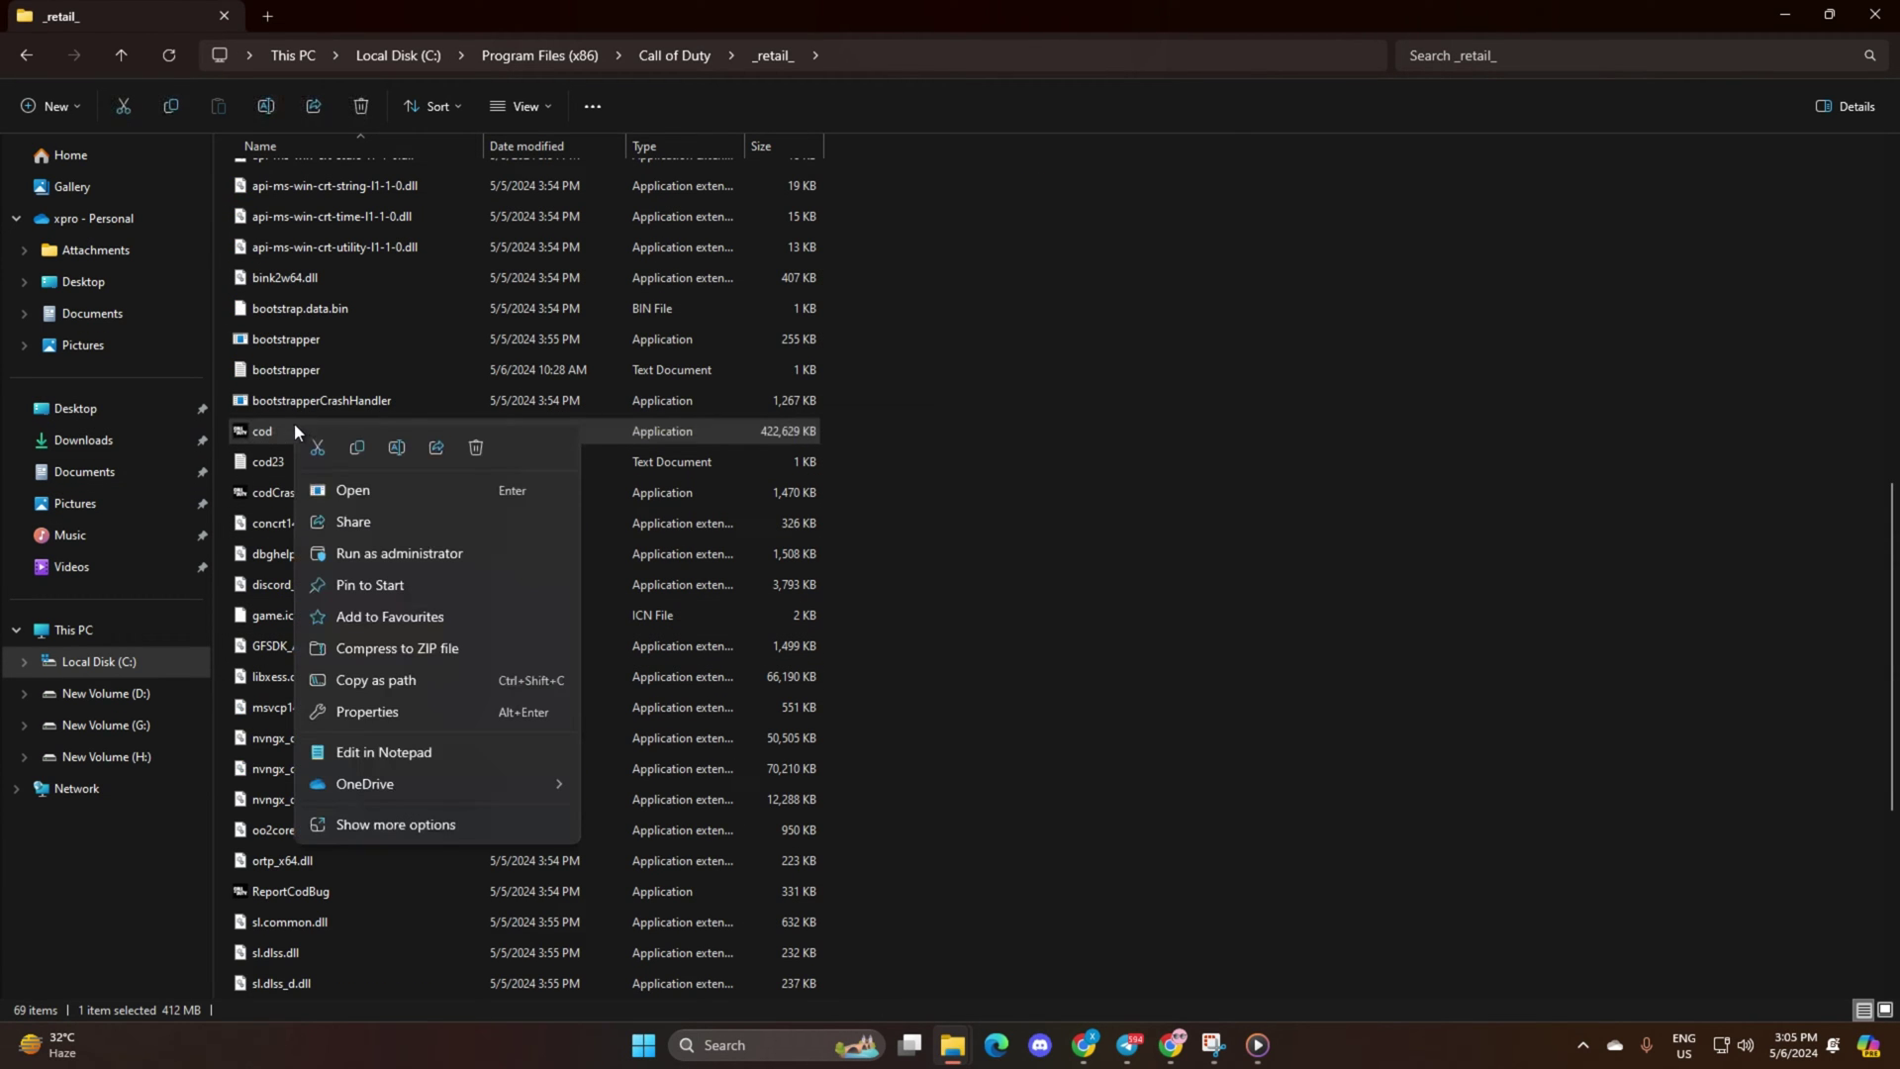
left_click(379, 709)
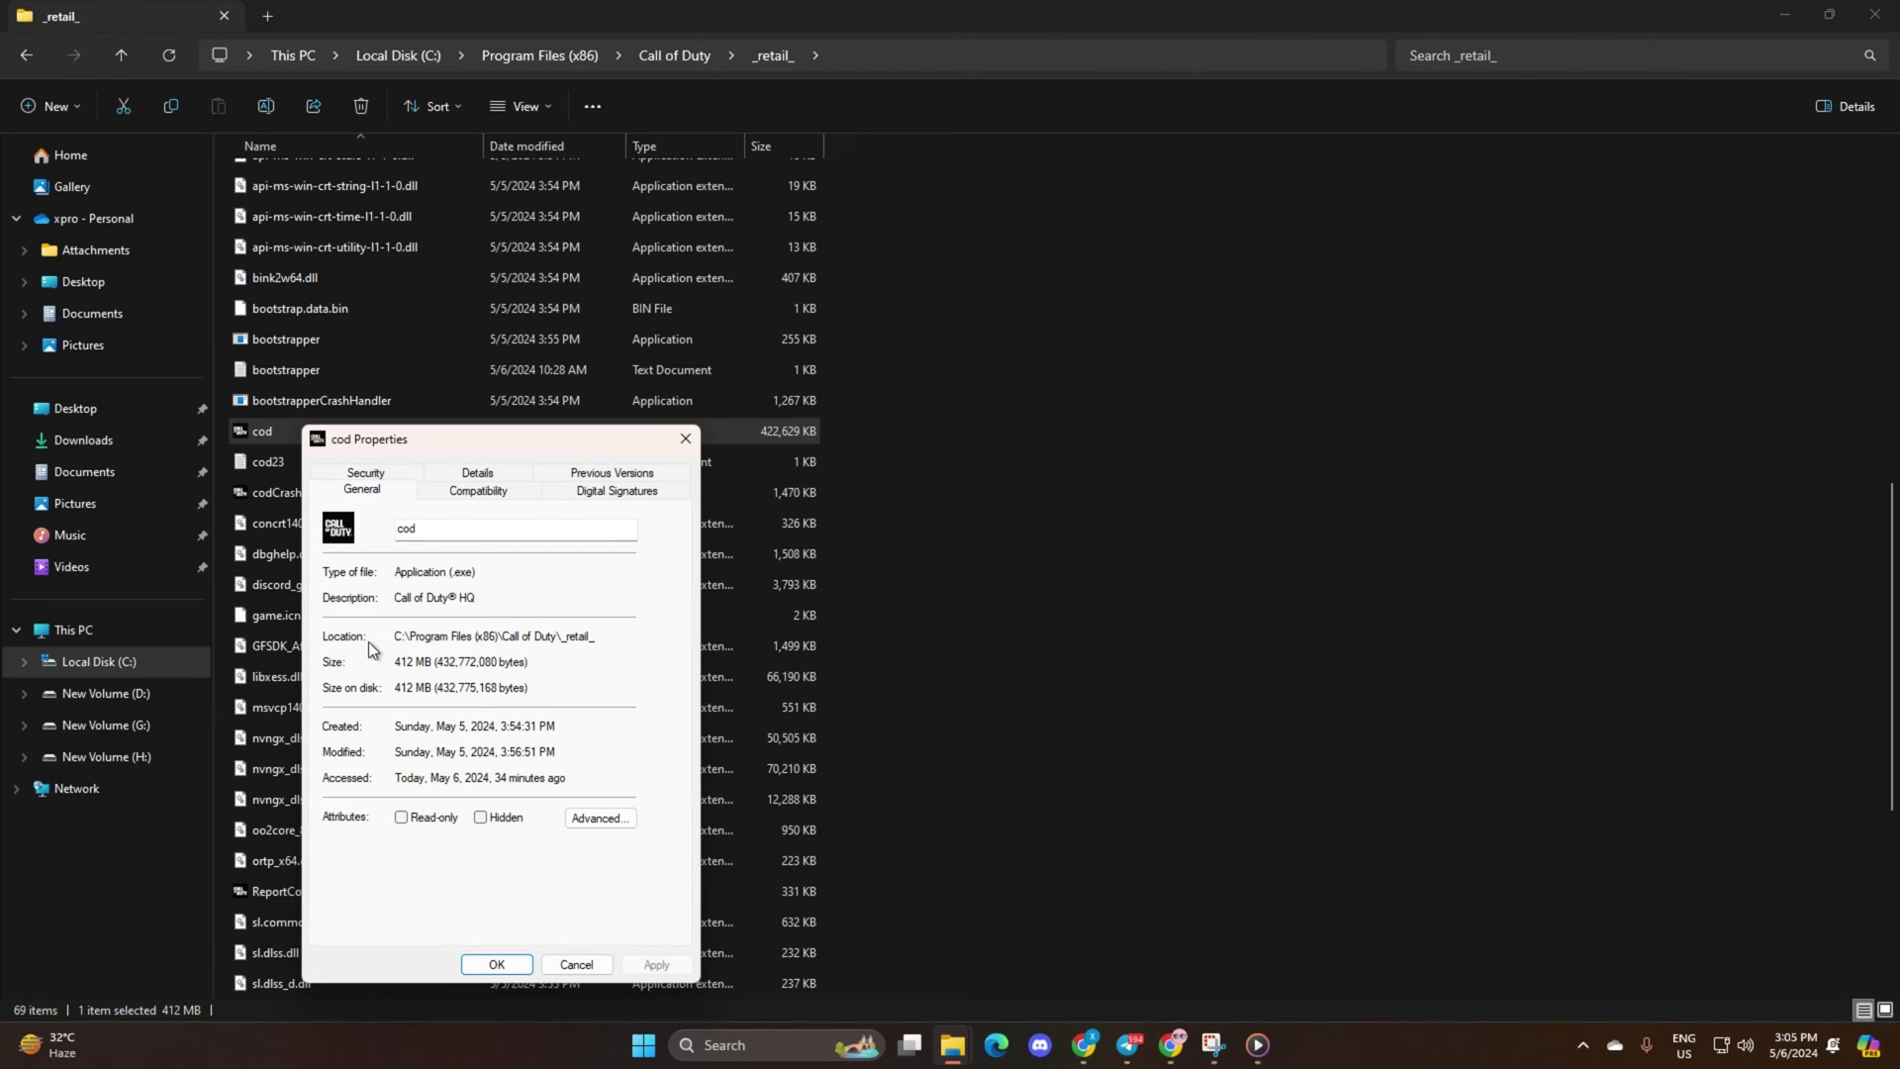
left_click_drag(563, 438, 992, 142)
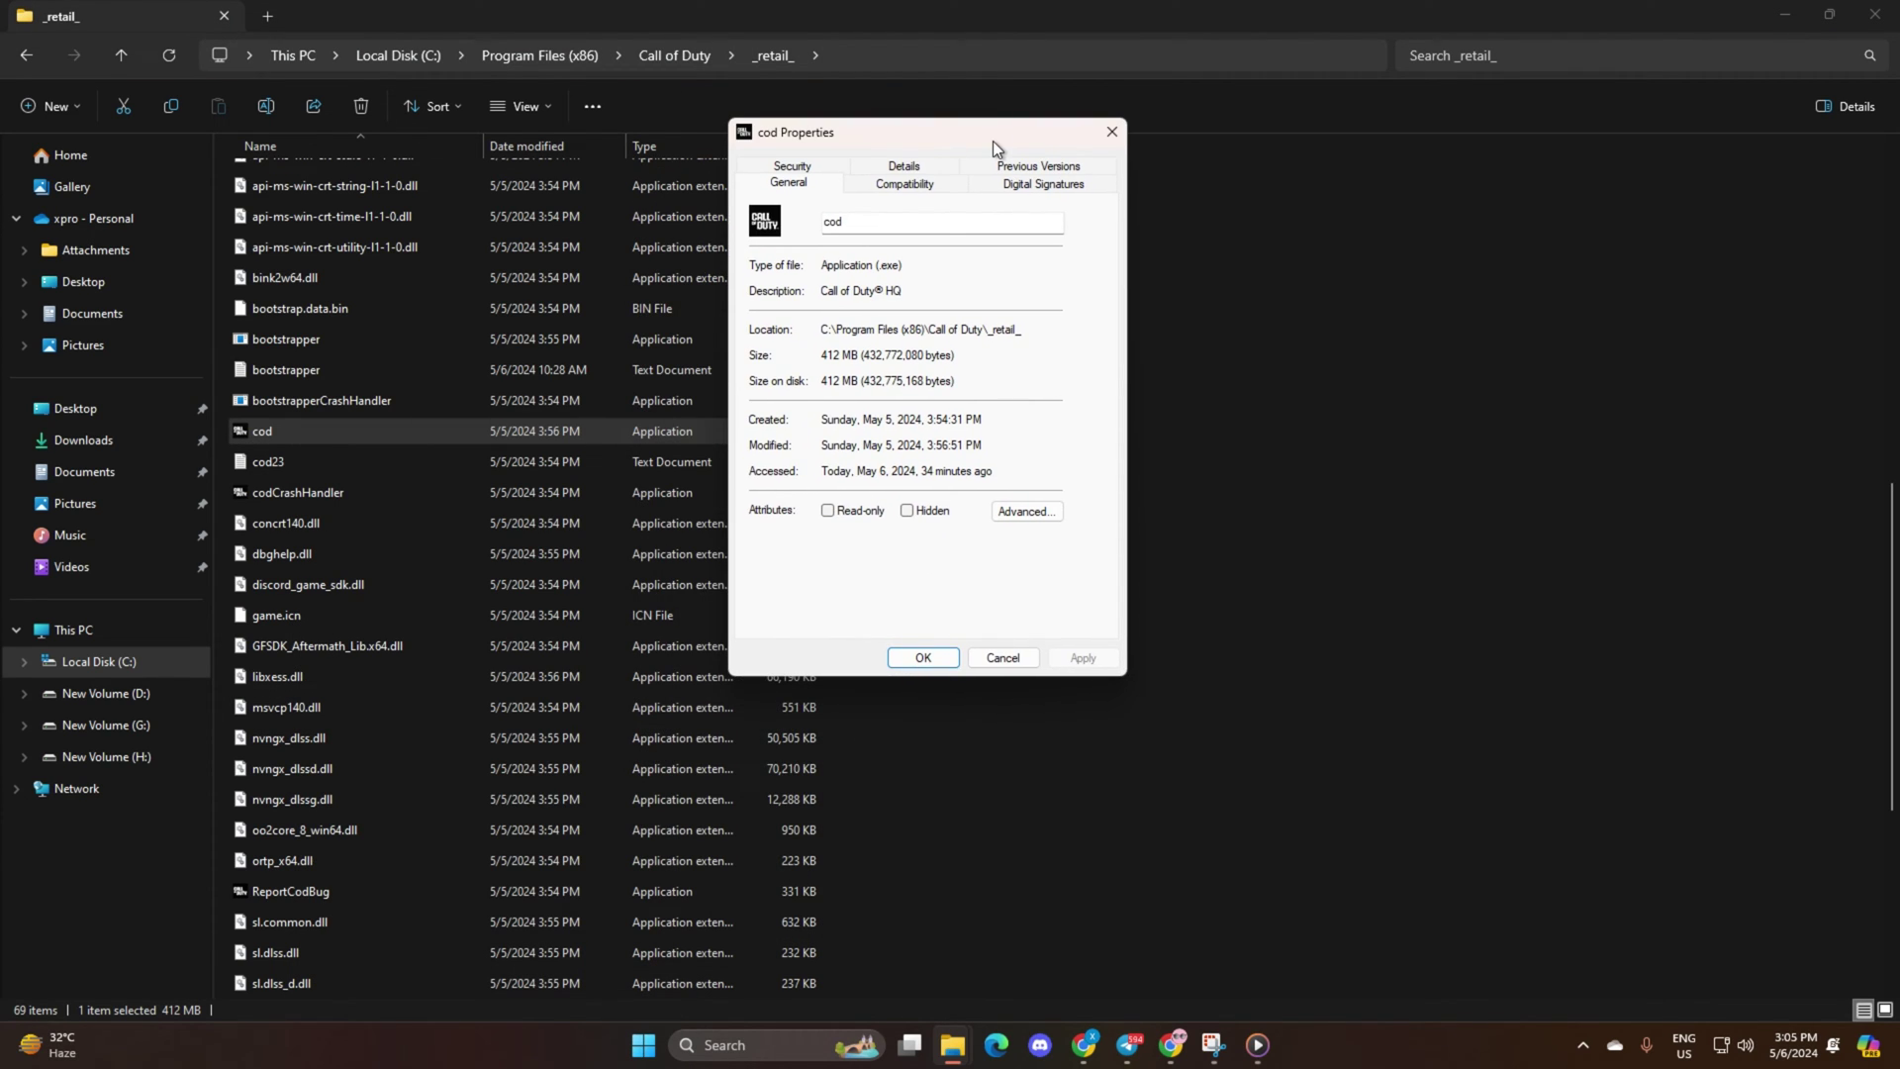
- Disable full-screen optimisations and enable run as administrator for cod
left_click(908, 184)
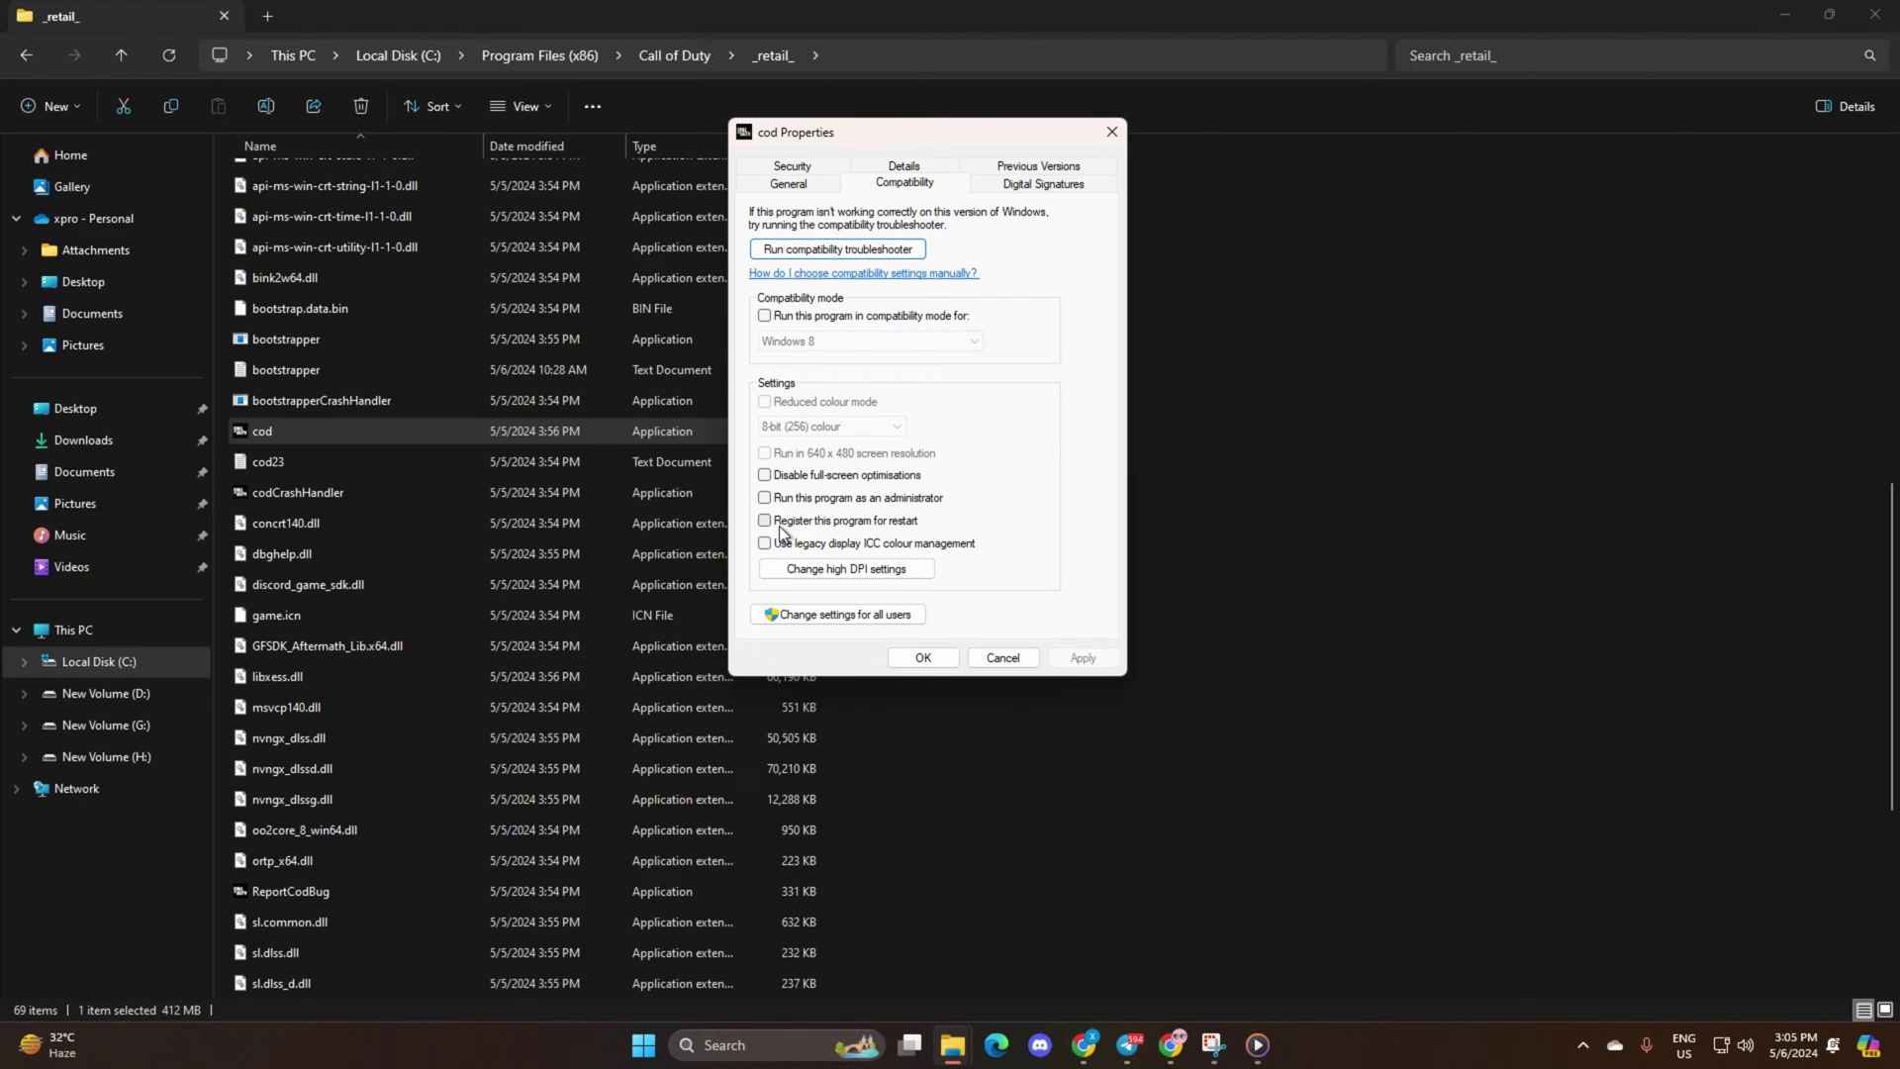
left_click(765, 476)
left_click(766, 499)
- Turn off the high DPI scaling override, then apply and close cod's properties
left_click(845, 569)
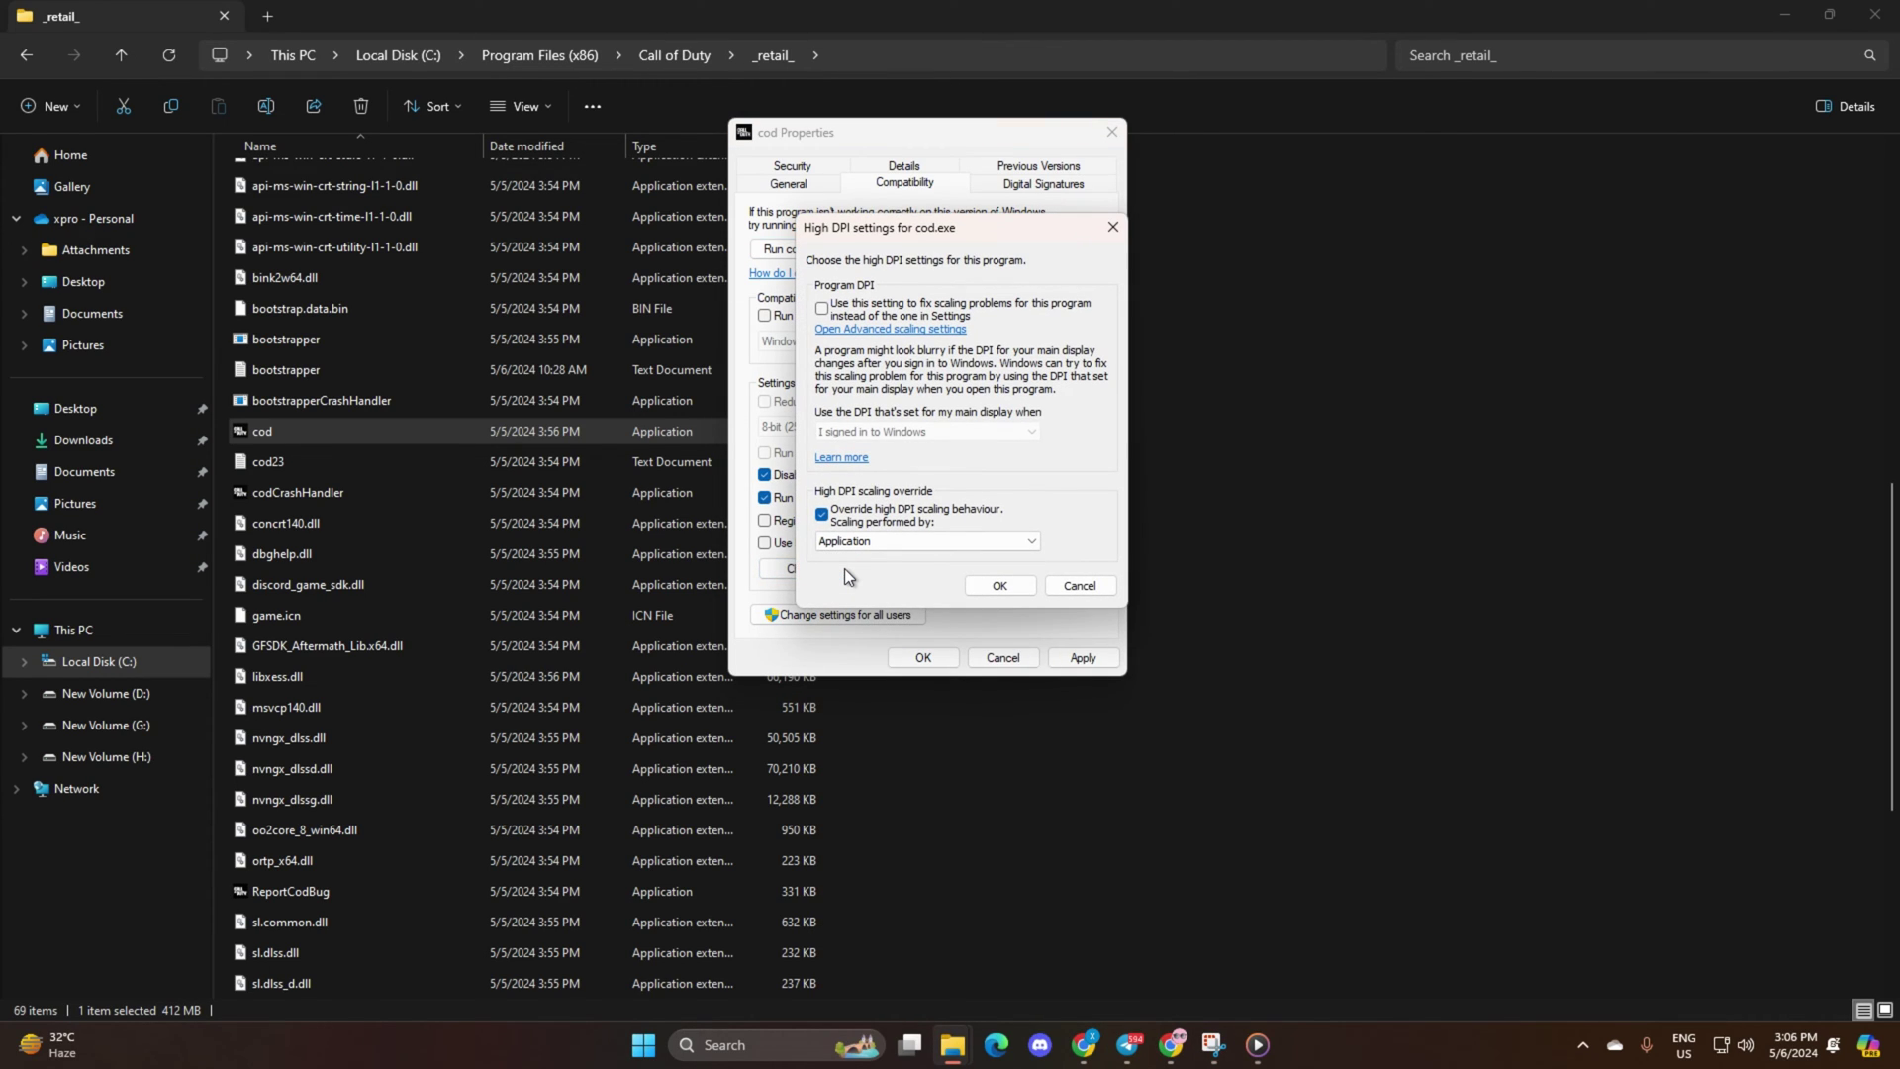
left_click(822, 514)
left_click(992, 592)
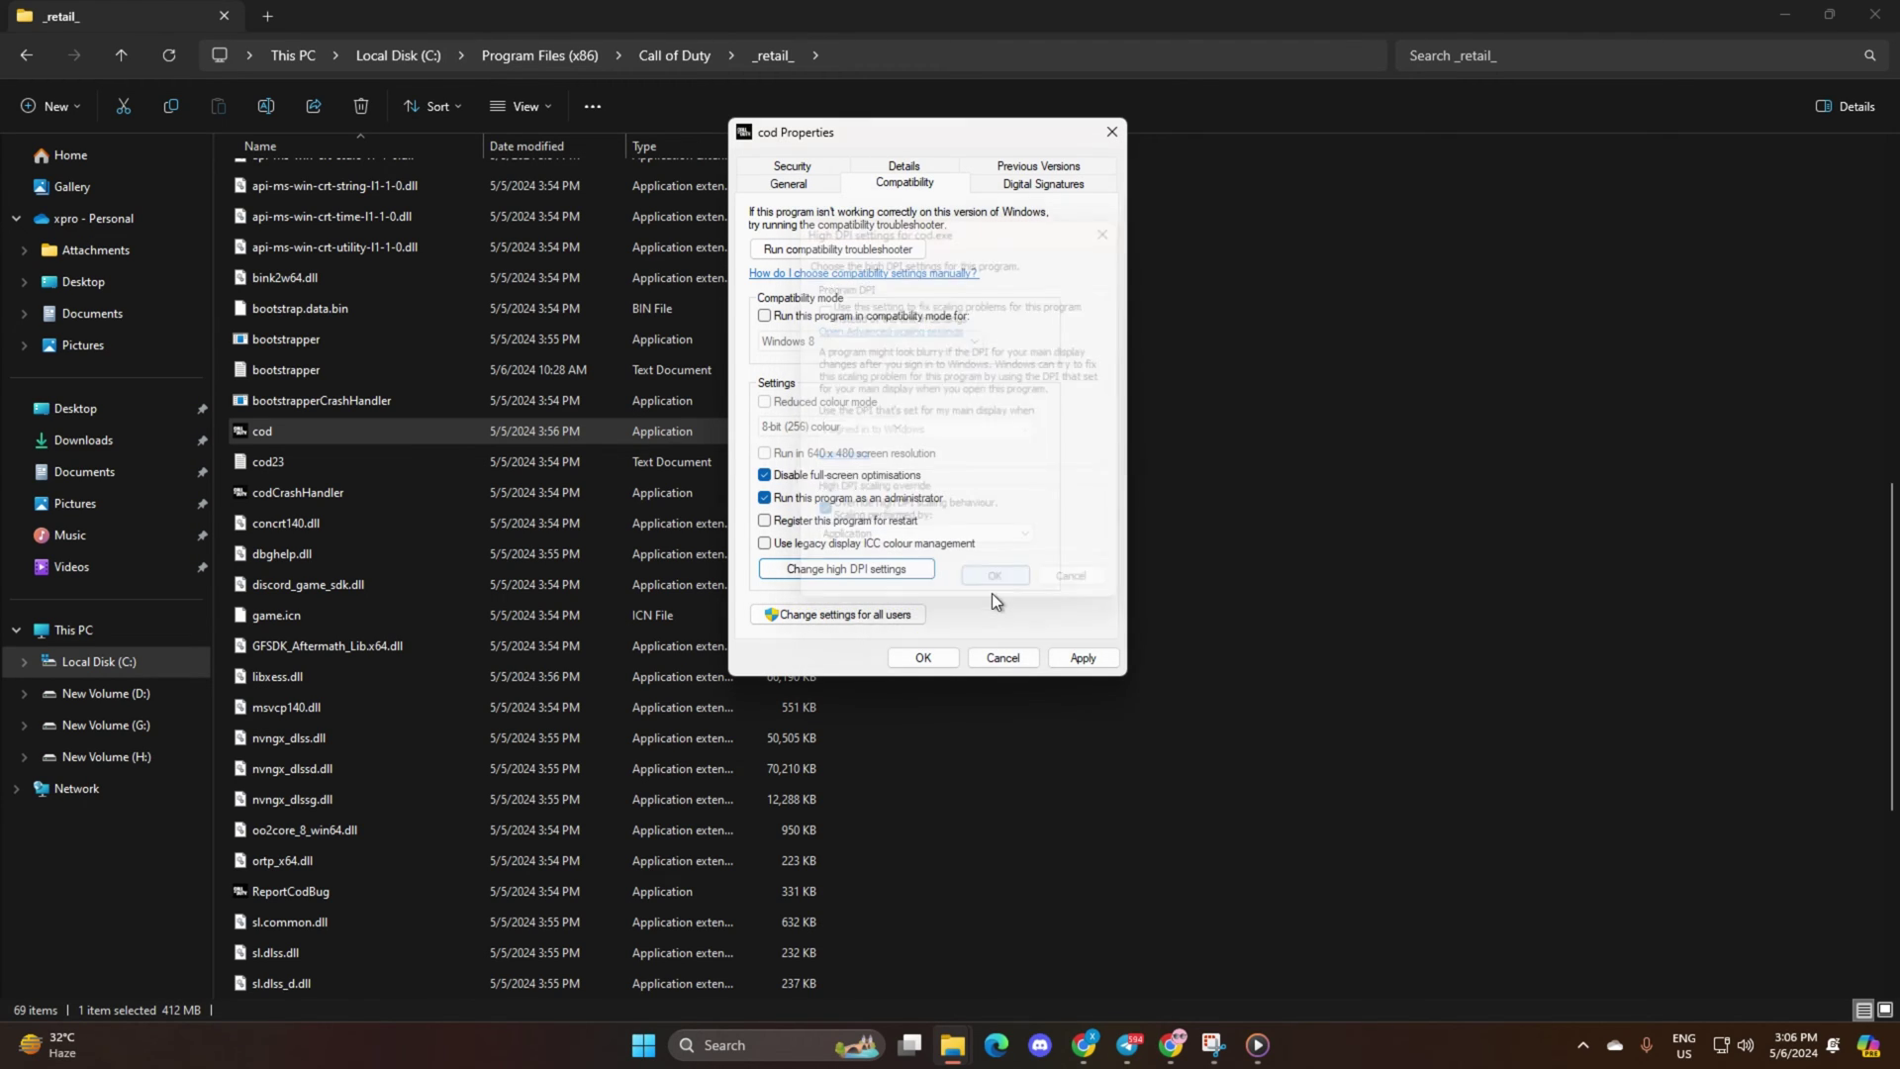
left_click(1093, 653)
left_click(920, 658)
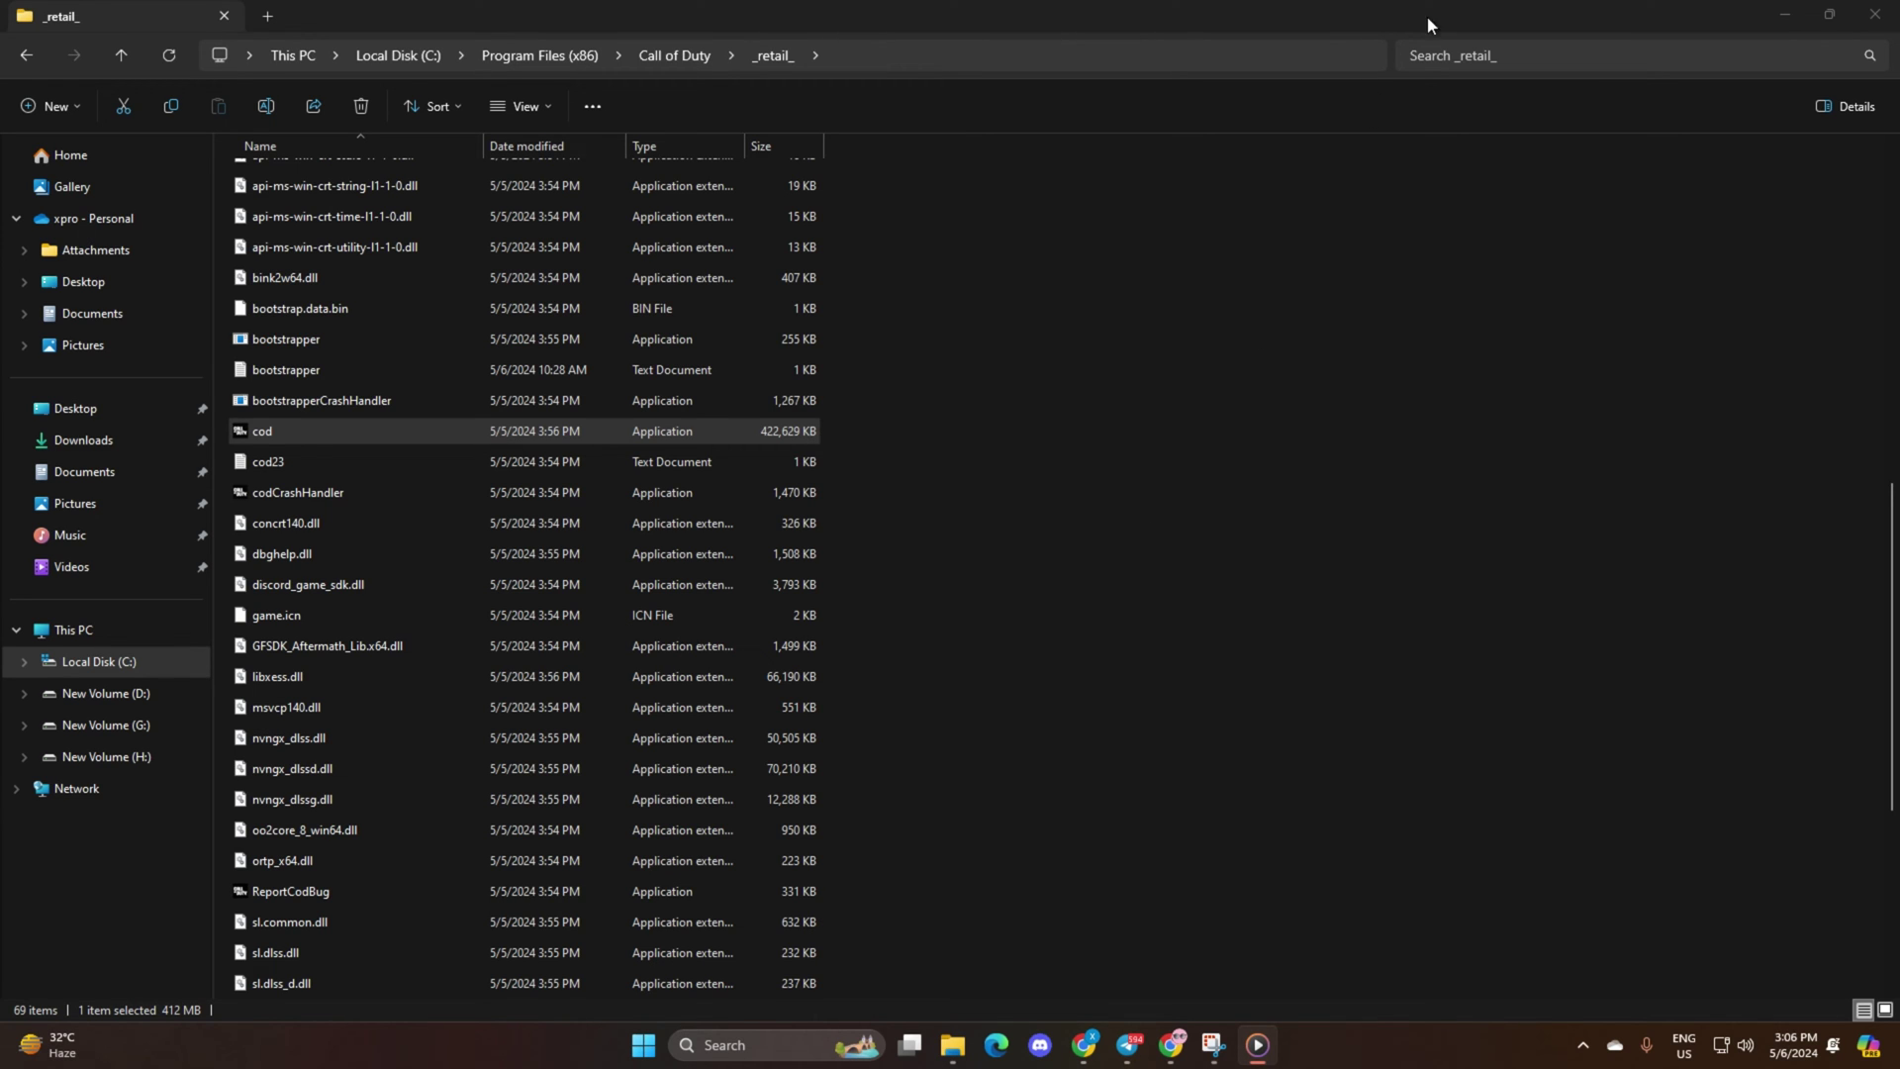
- Close the _retail_ window, relaunch Battle.net and bring up the Call of Duty options
left_click(1873, 14)
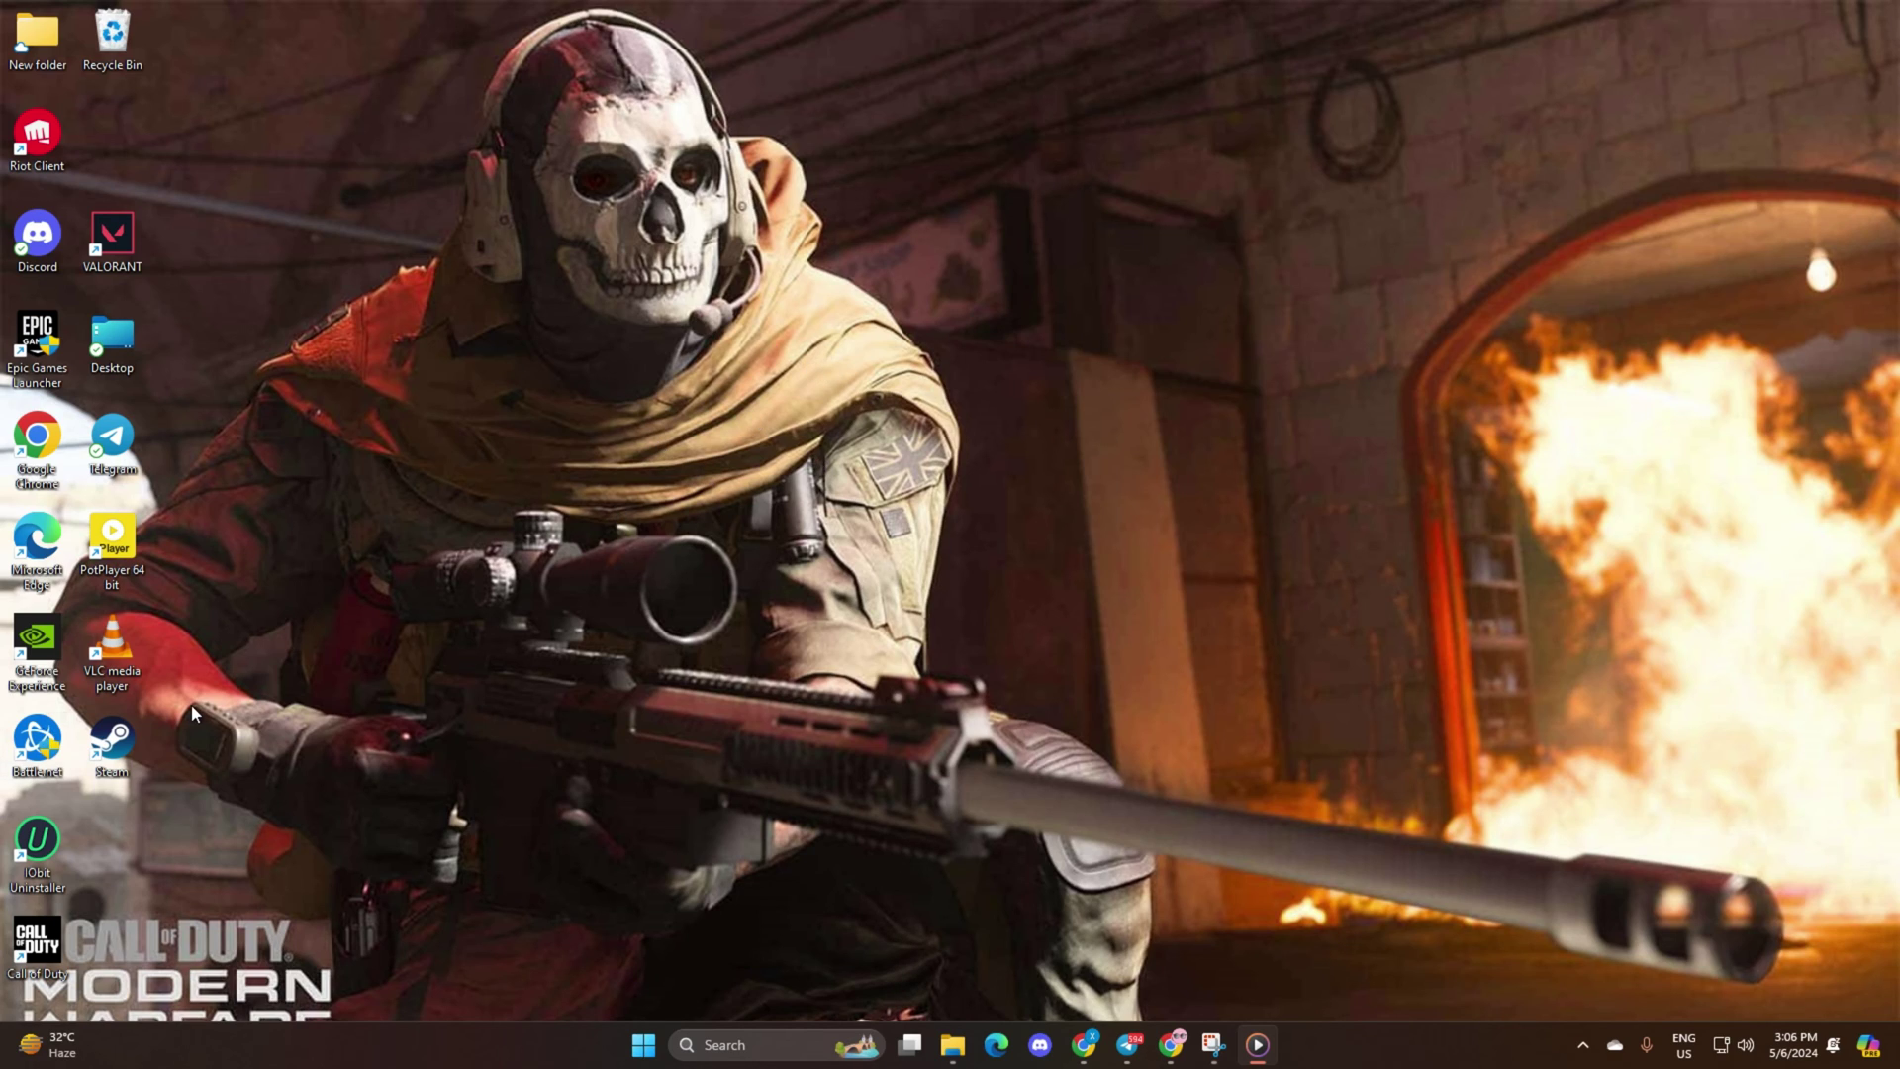
double_click(49, 730)
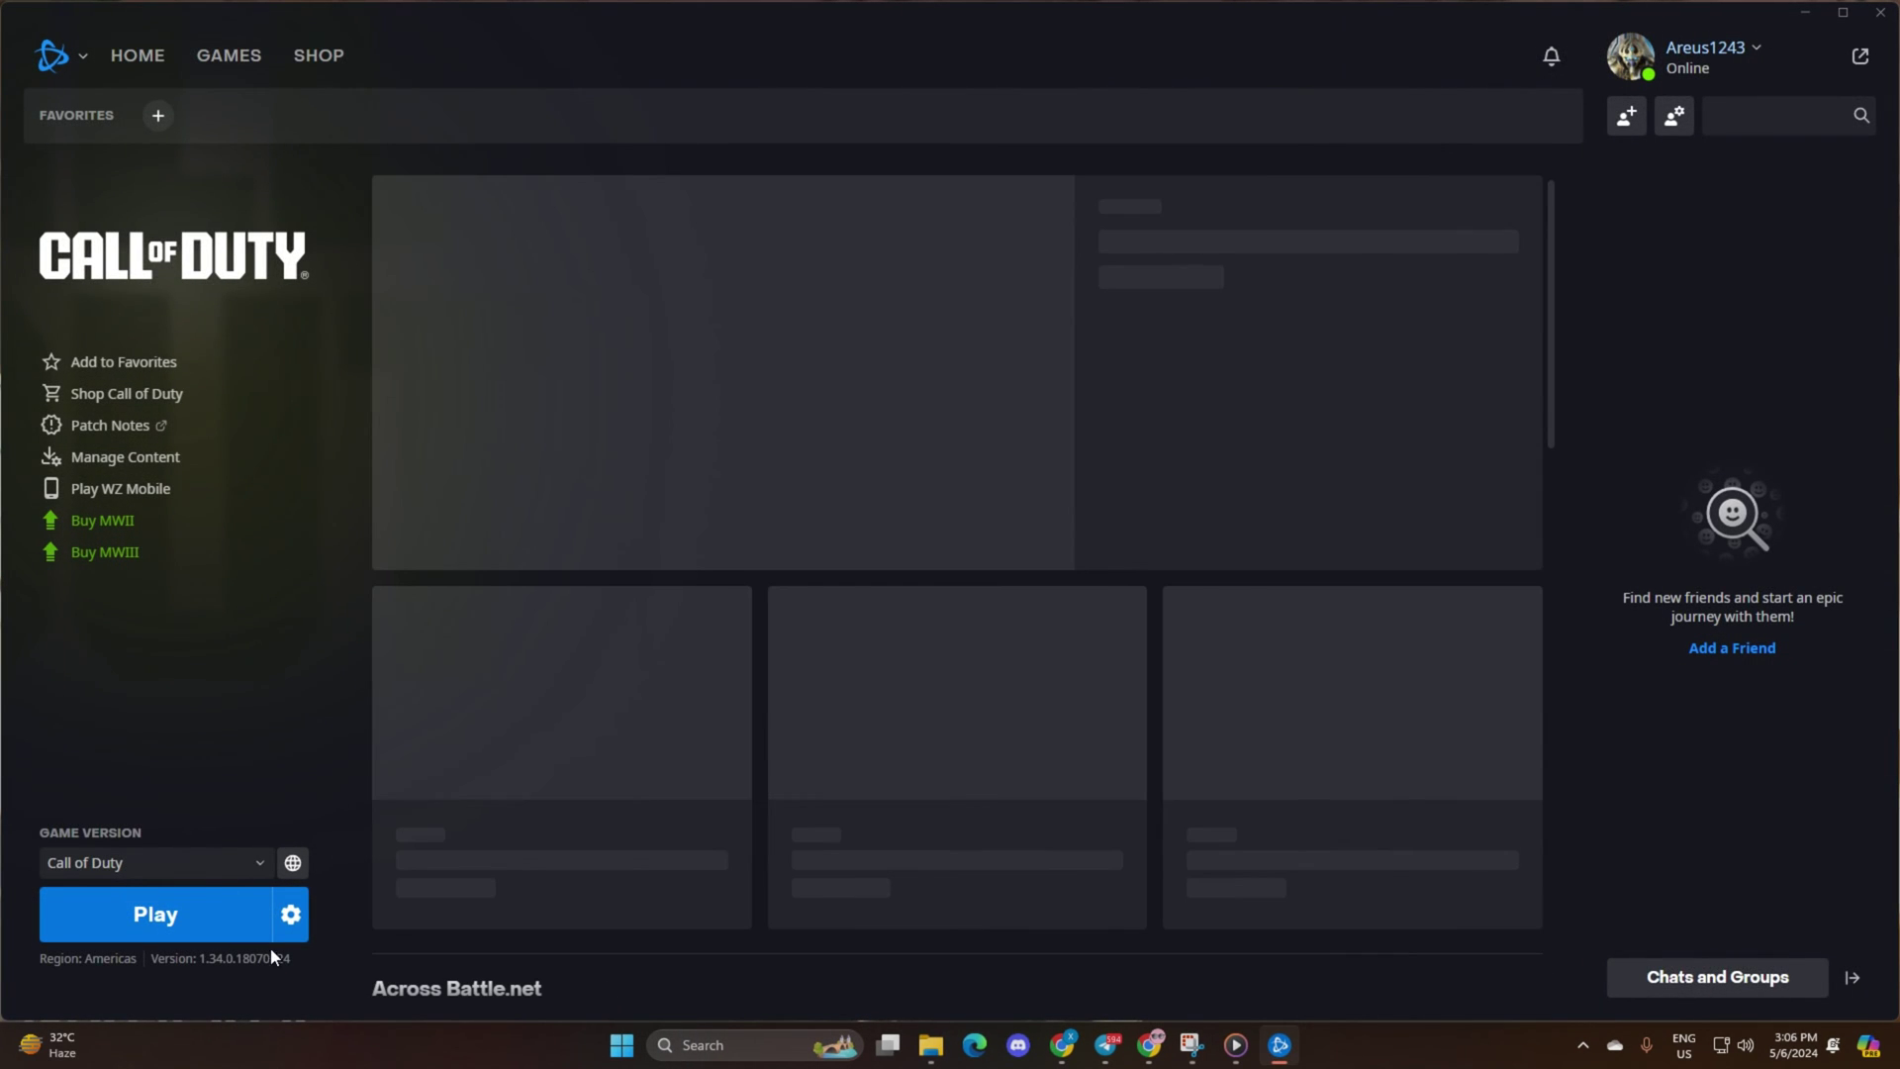
left_click(290, 921)
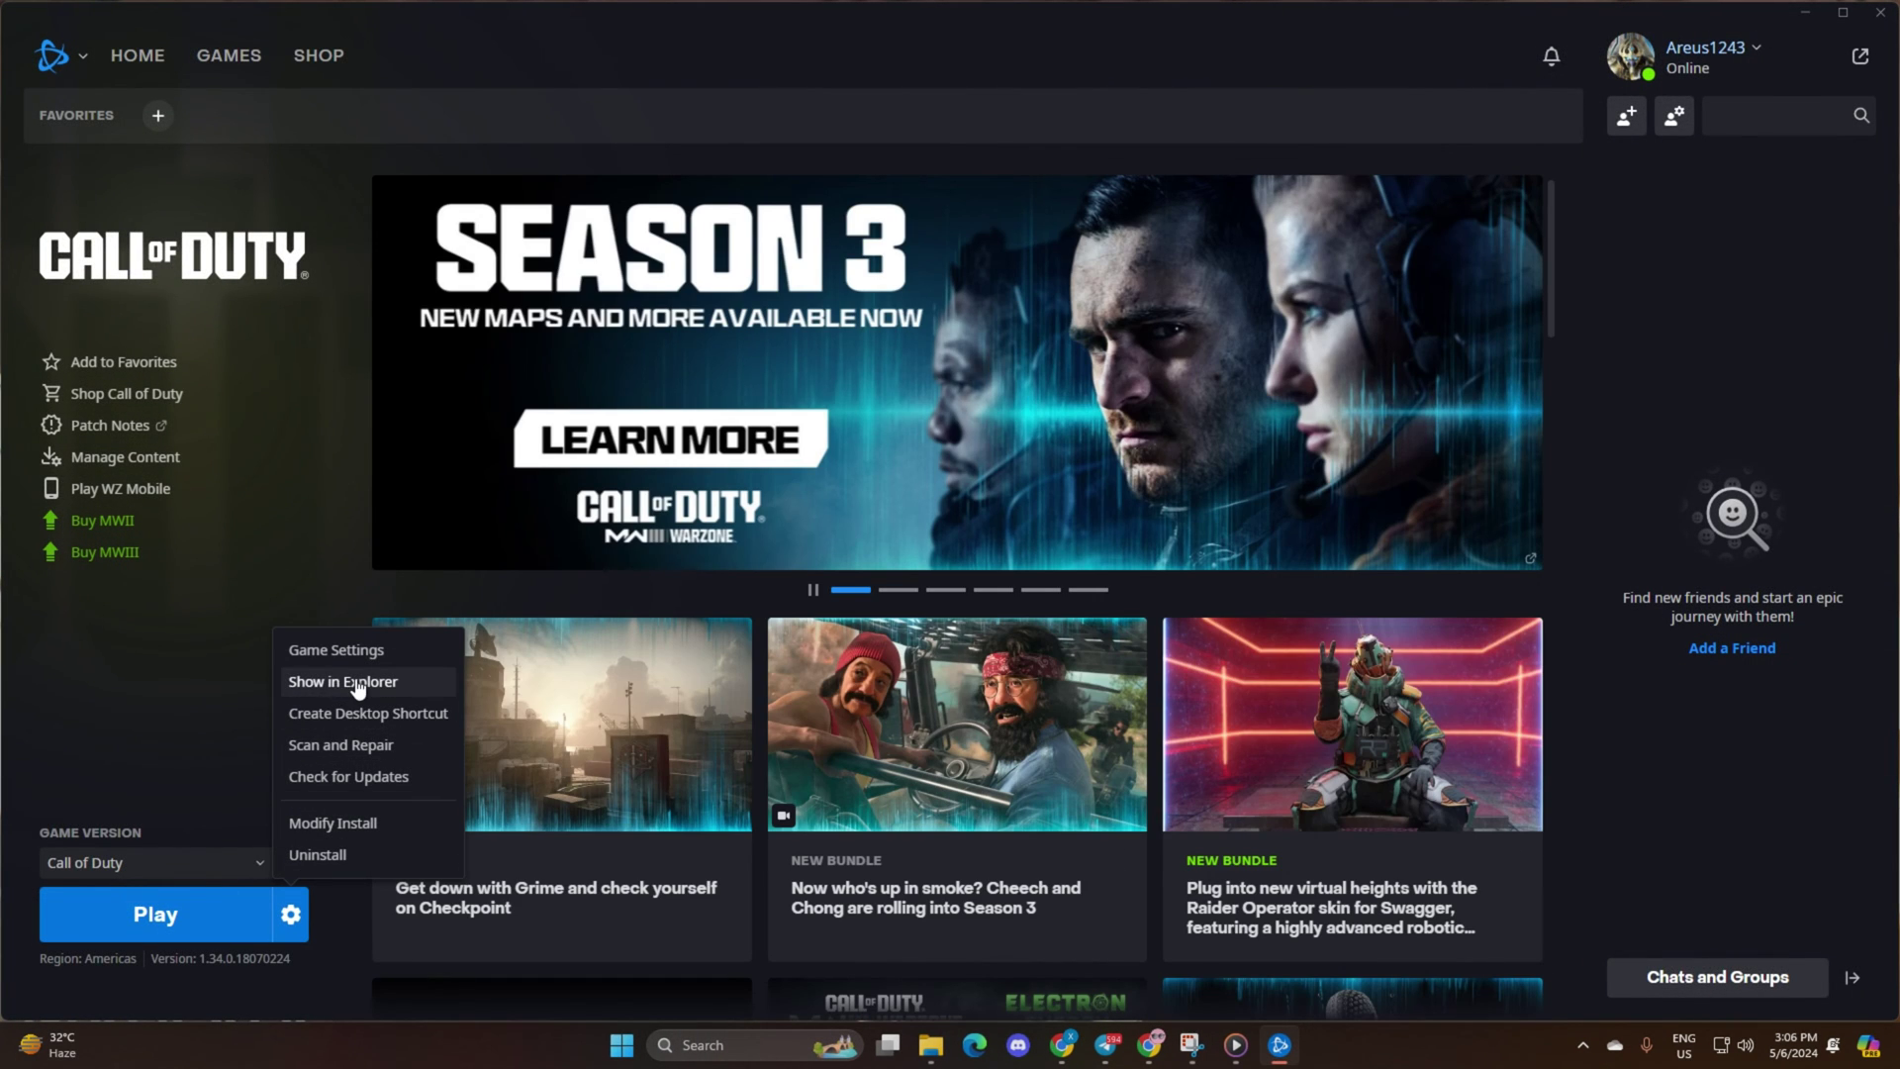
- Show the Call of Duty install folder in Program Files (x86) in File Explorer
left_click(354, 683)
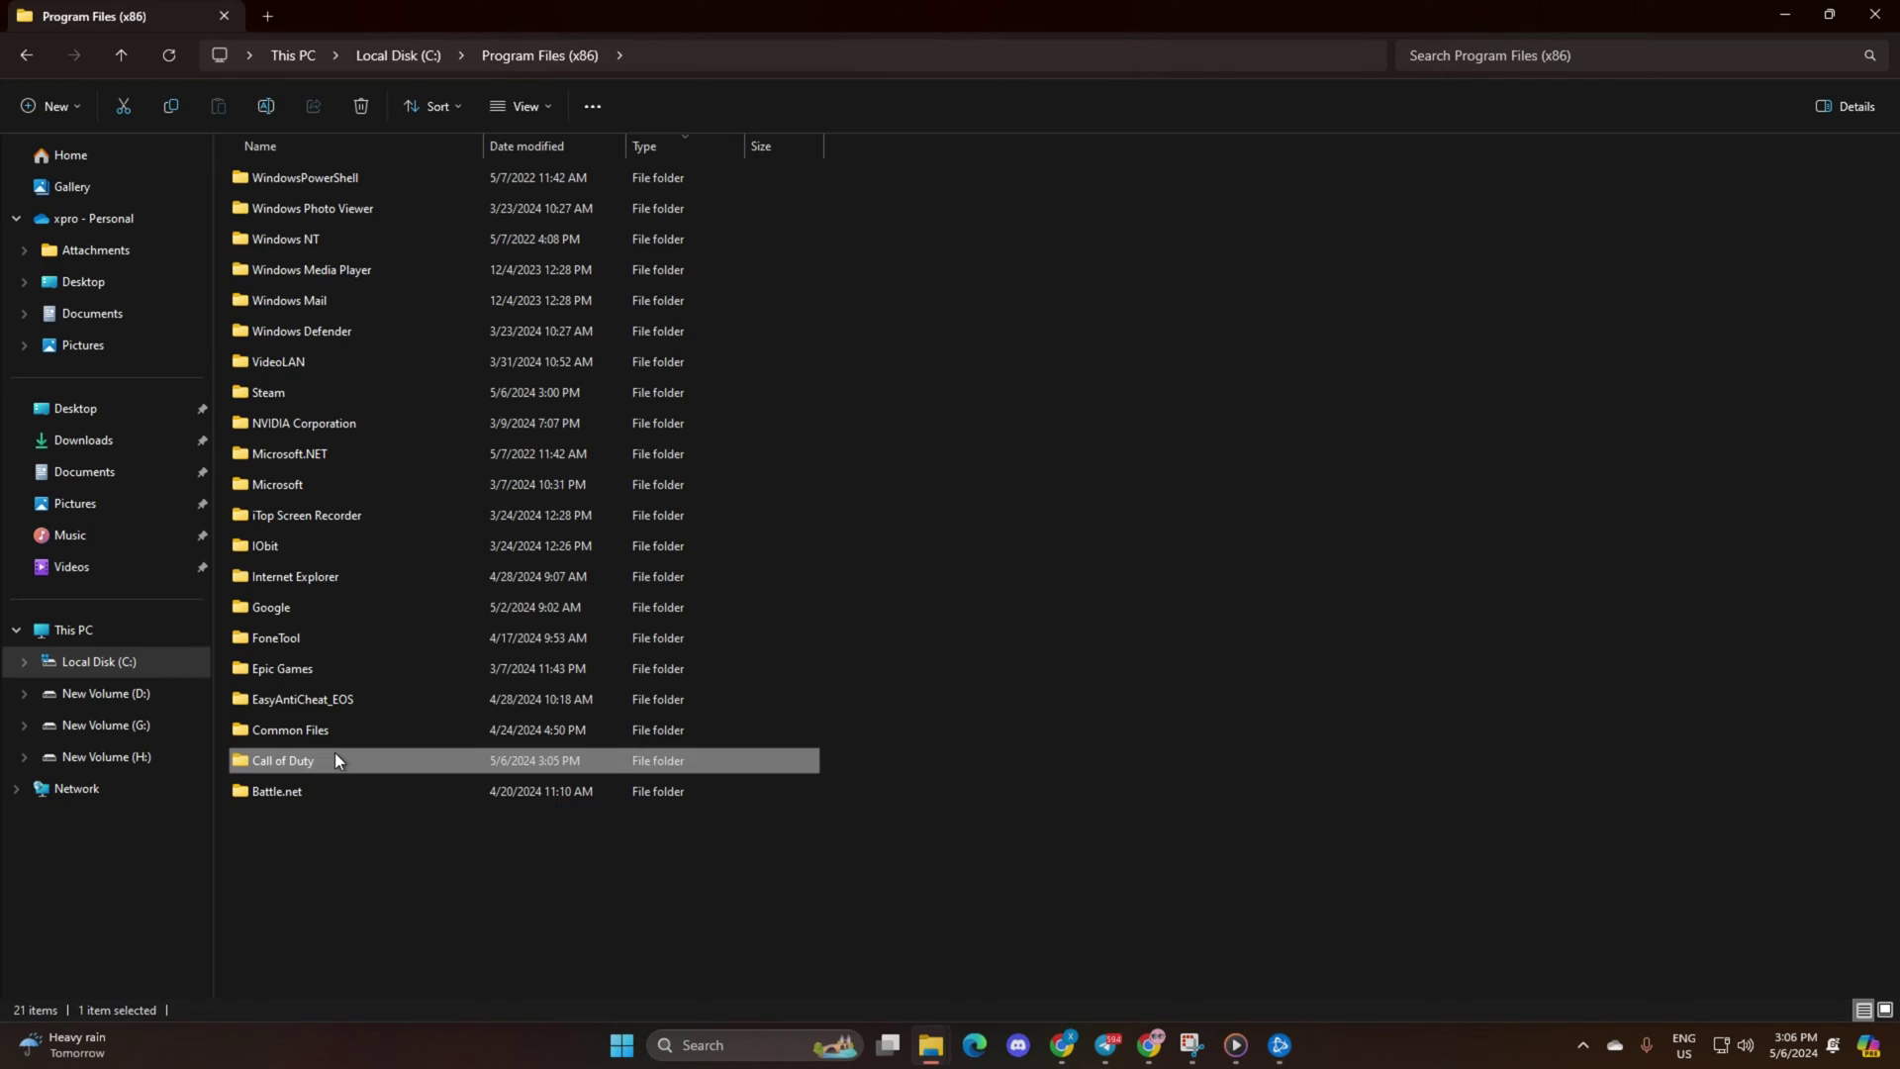
right_click(334, 752)
left_click(250, 762)
- Append '.2' to the folder name and approve the administrator prompt
left_click(247, 92)
left_click(328, 754)
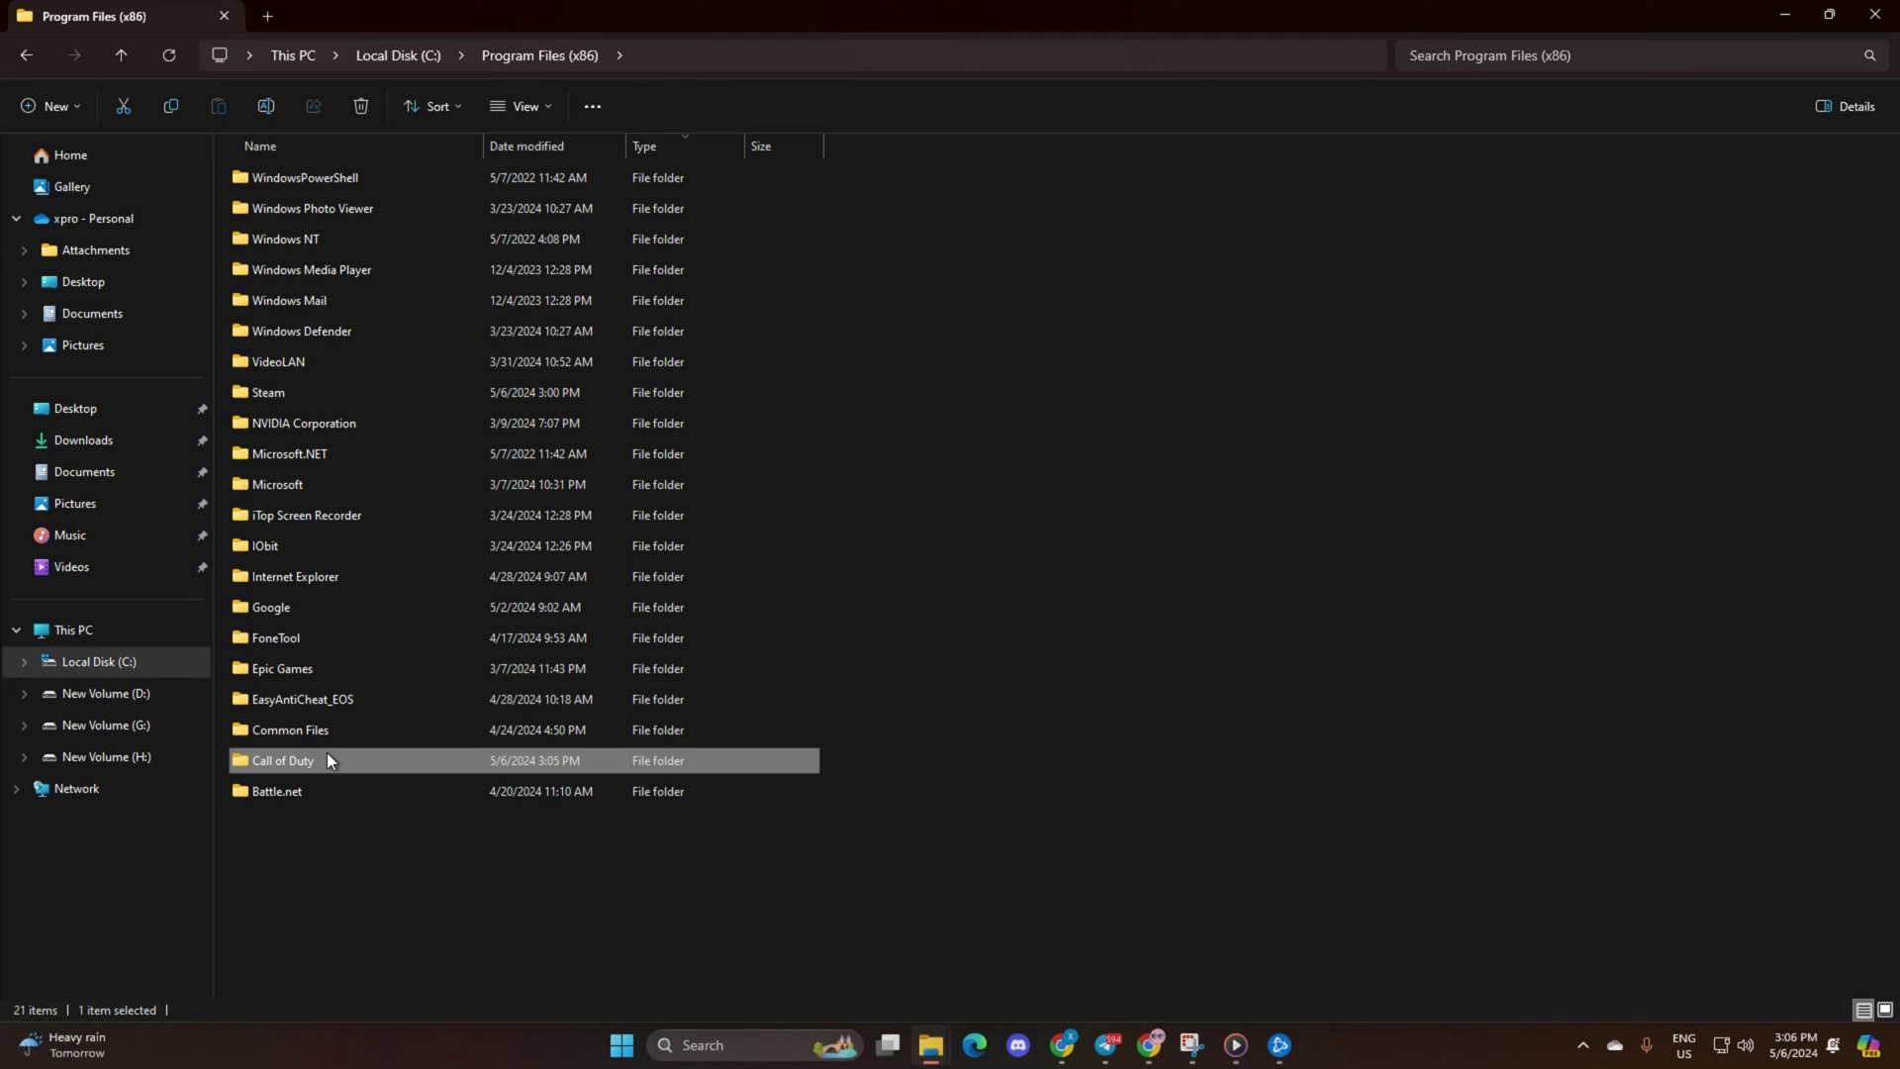
left_click(267, 105)
key("End")
type(".2")
key("Return")
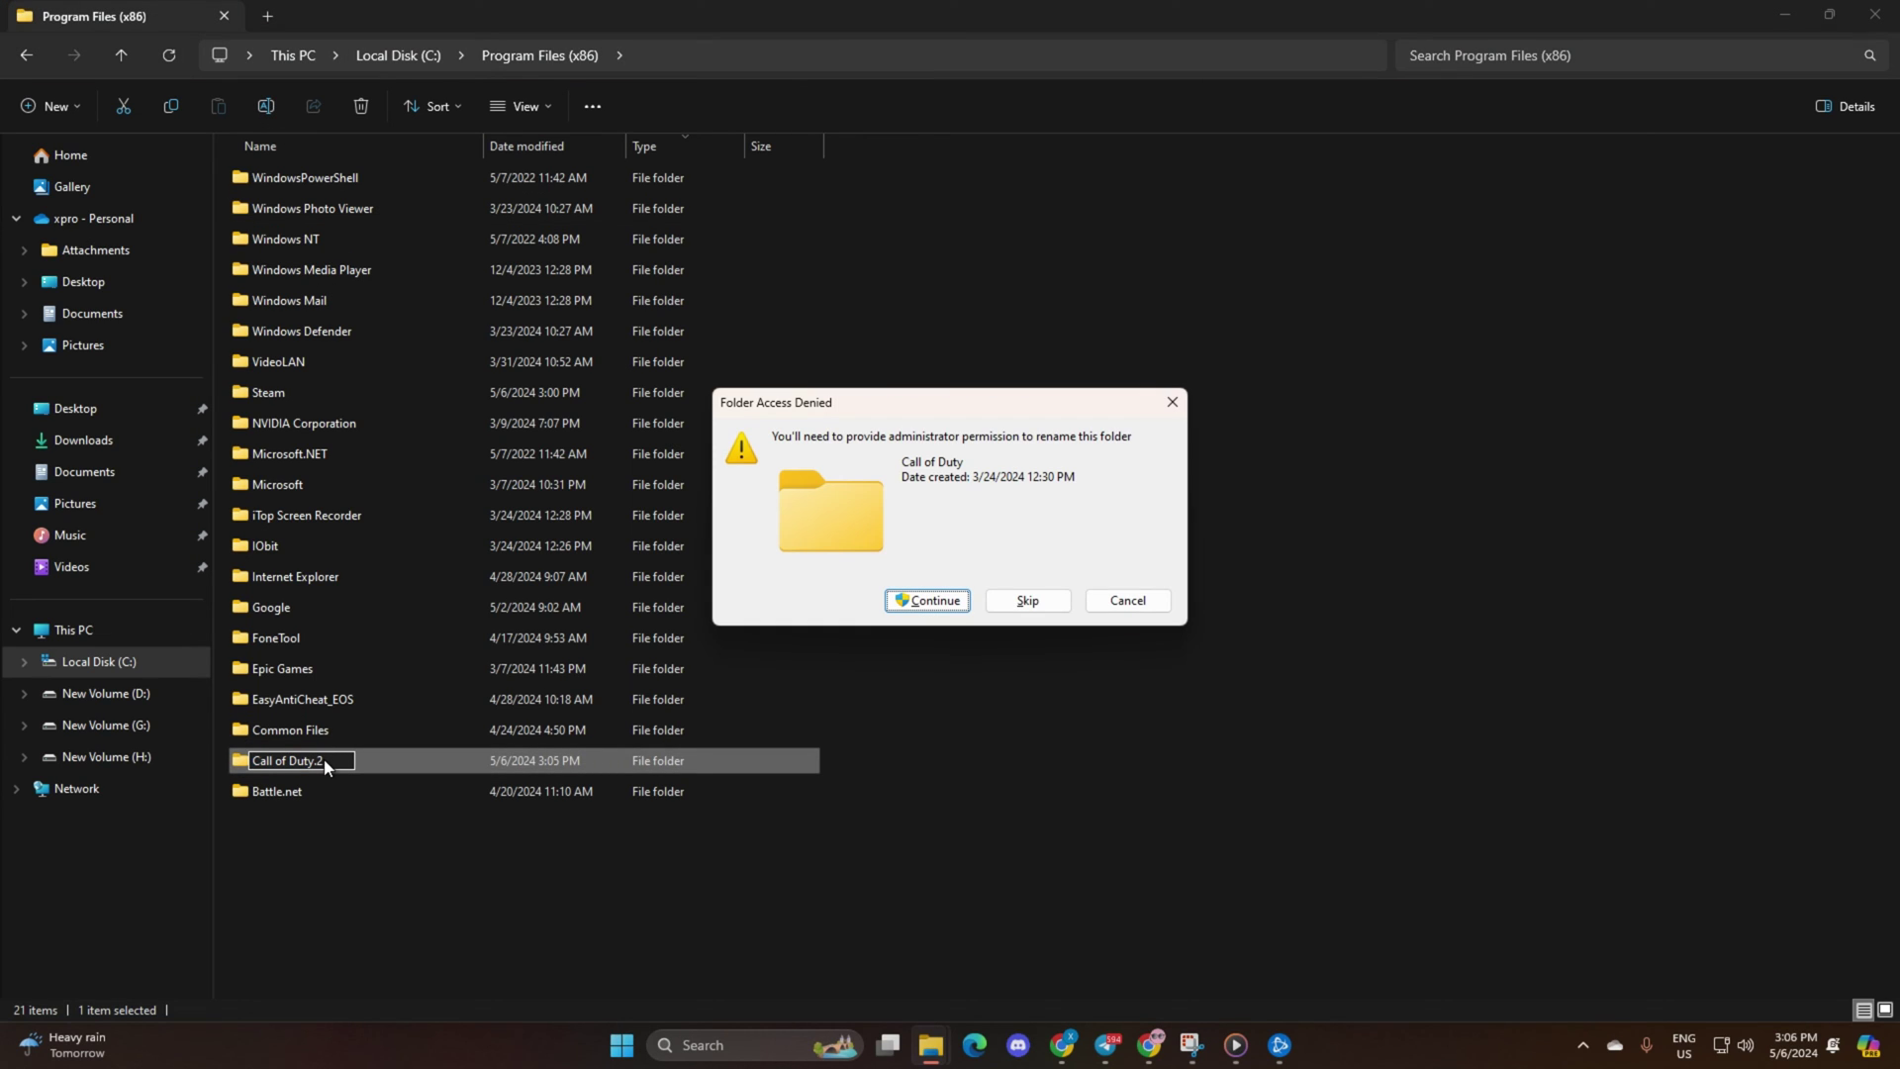
left_click(1001, 601)
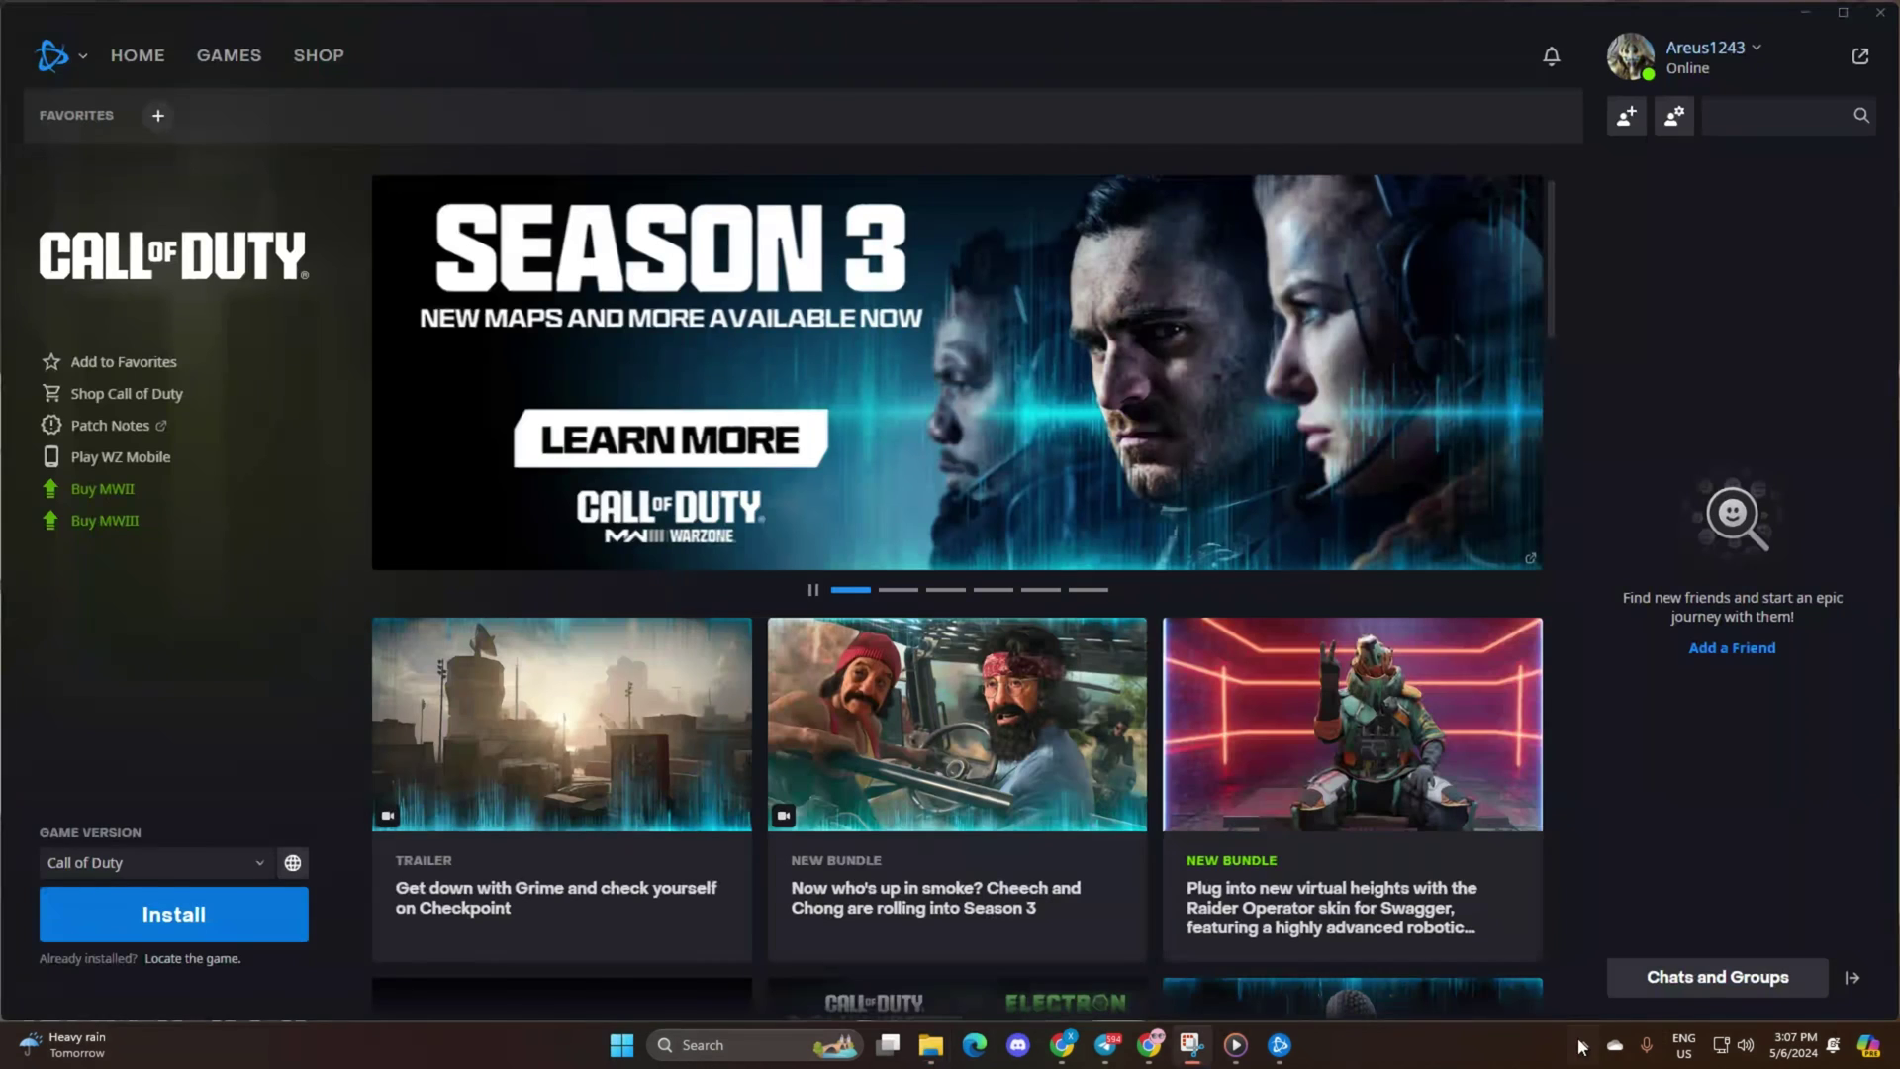
- Exit Battle.net from the system tray, relaunch it, and open the Call of Duty page
left_click(1578, 1028)
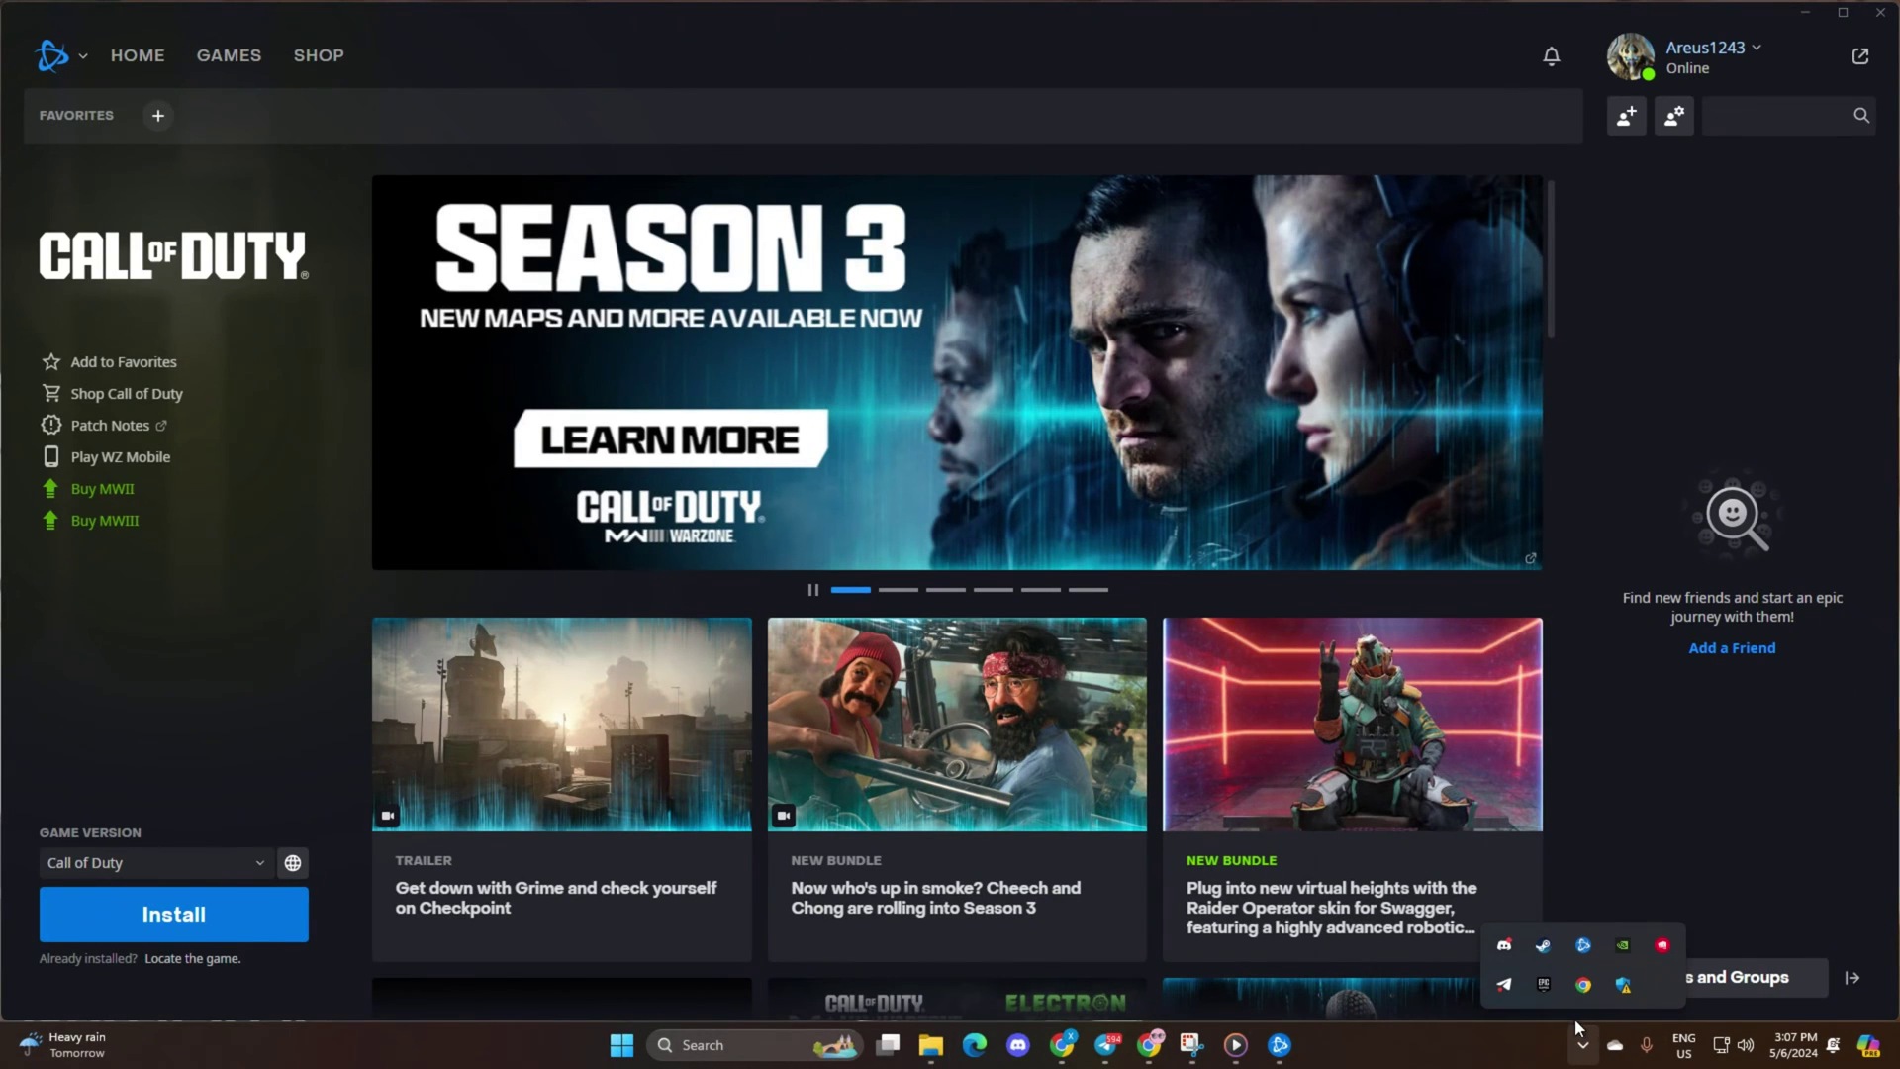
right_click(1584, 944)
left_click(1596, 920)
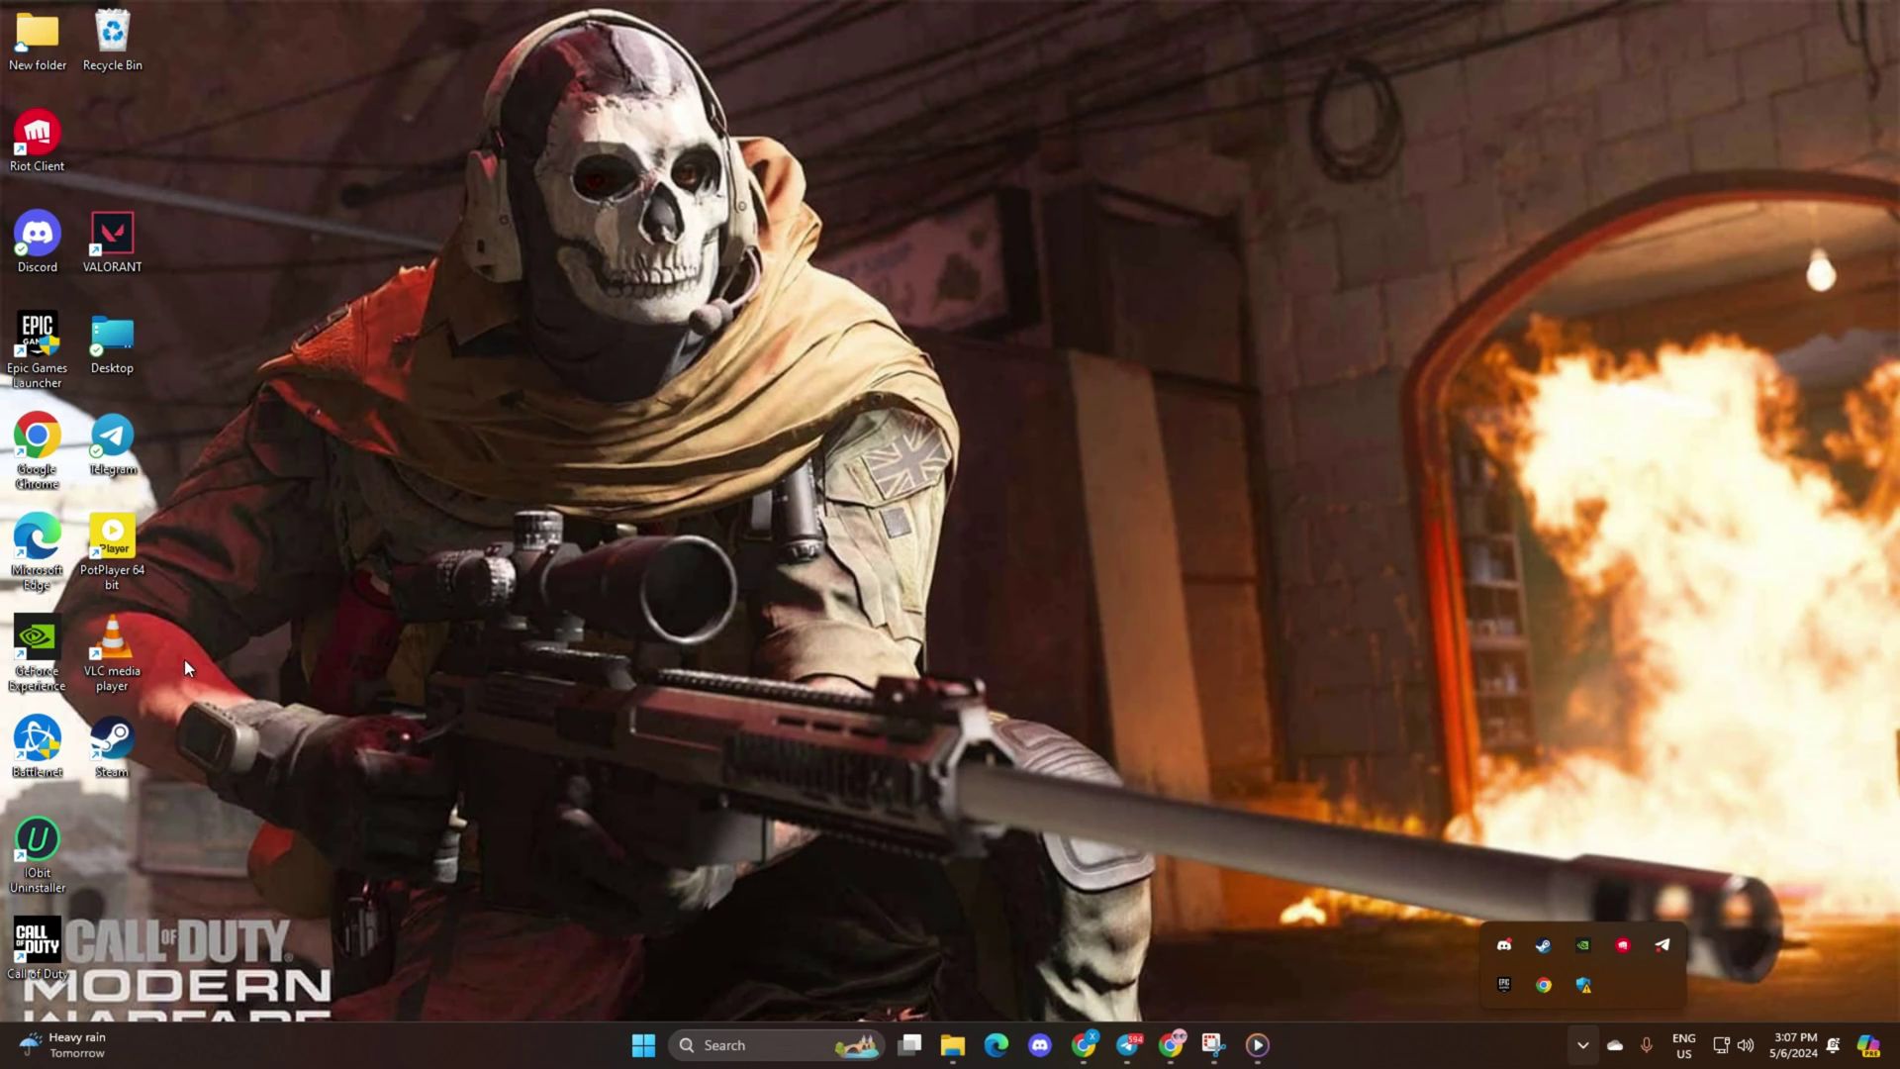
left_click(27, 738)
double_click(59, 744)
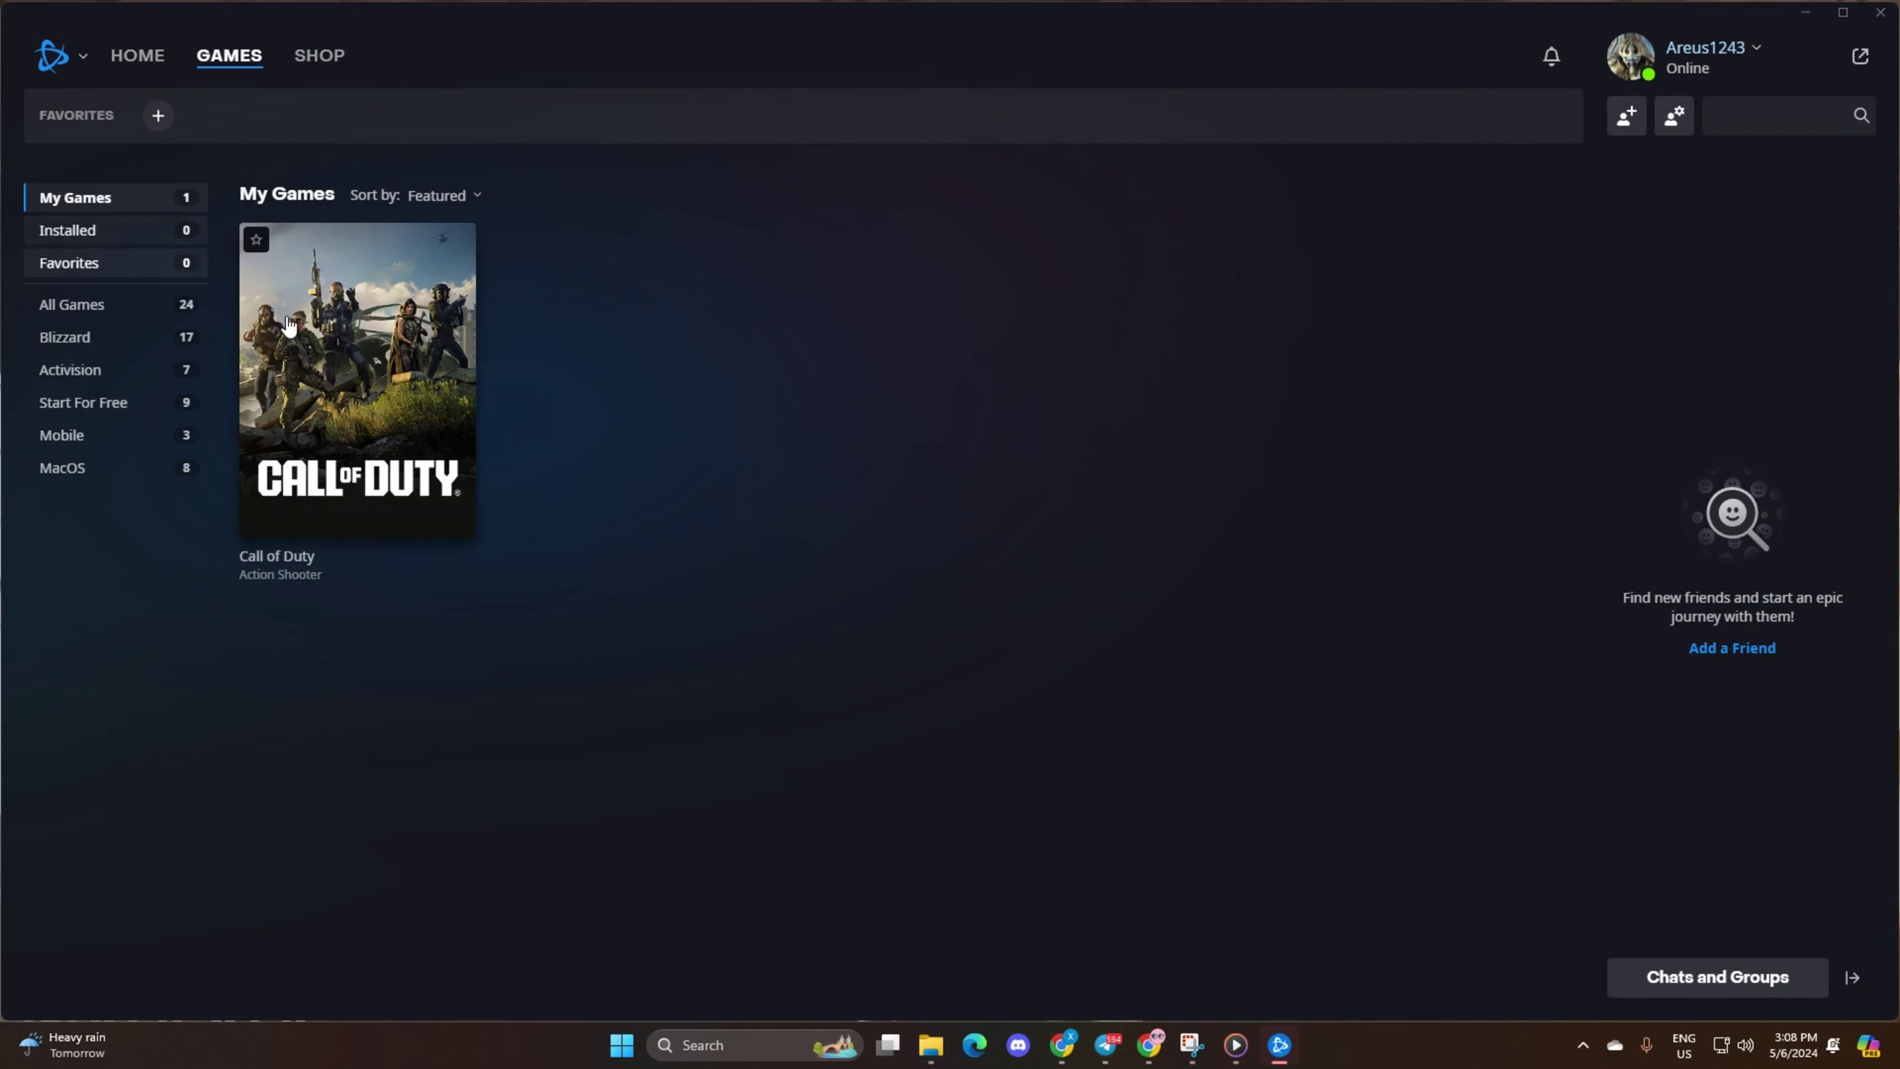
left_click(389, 385)
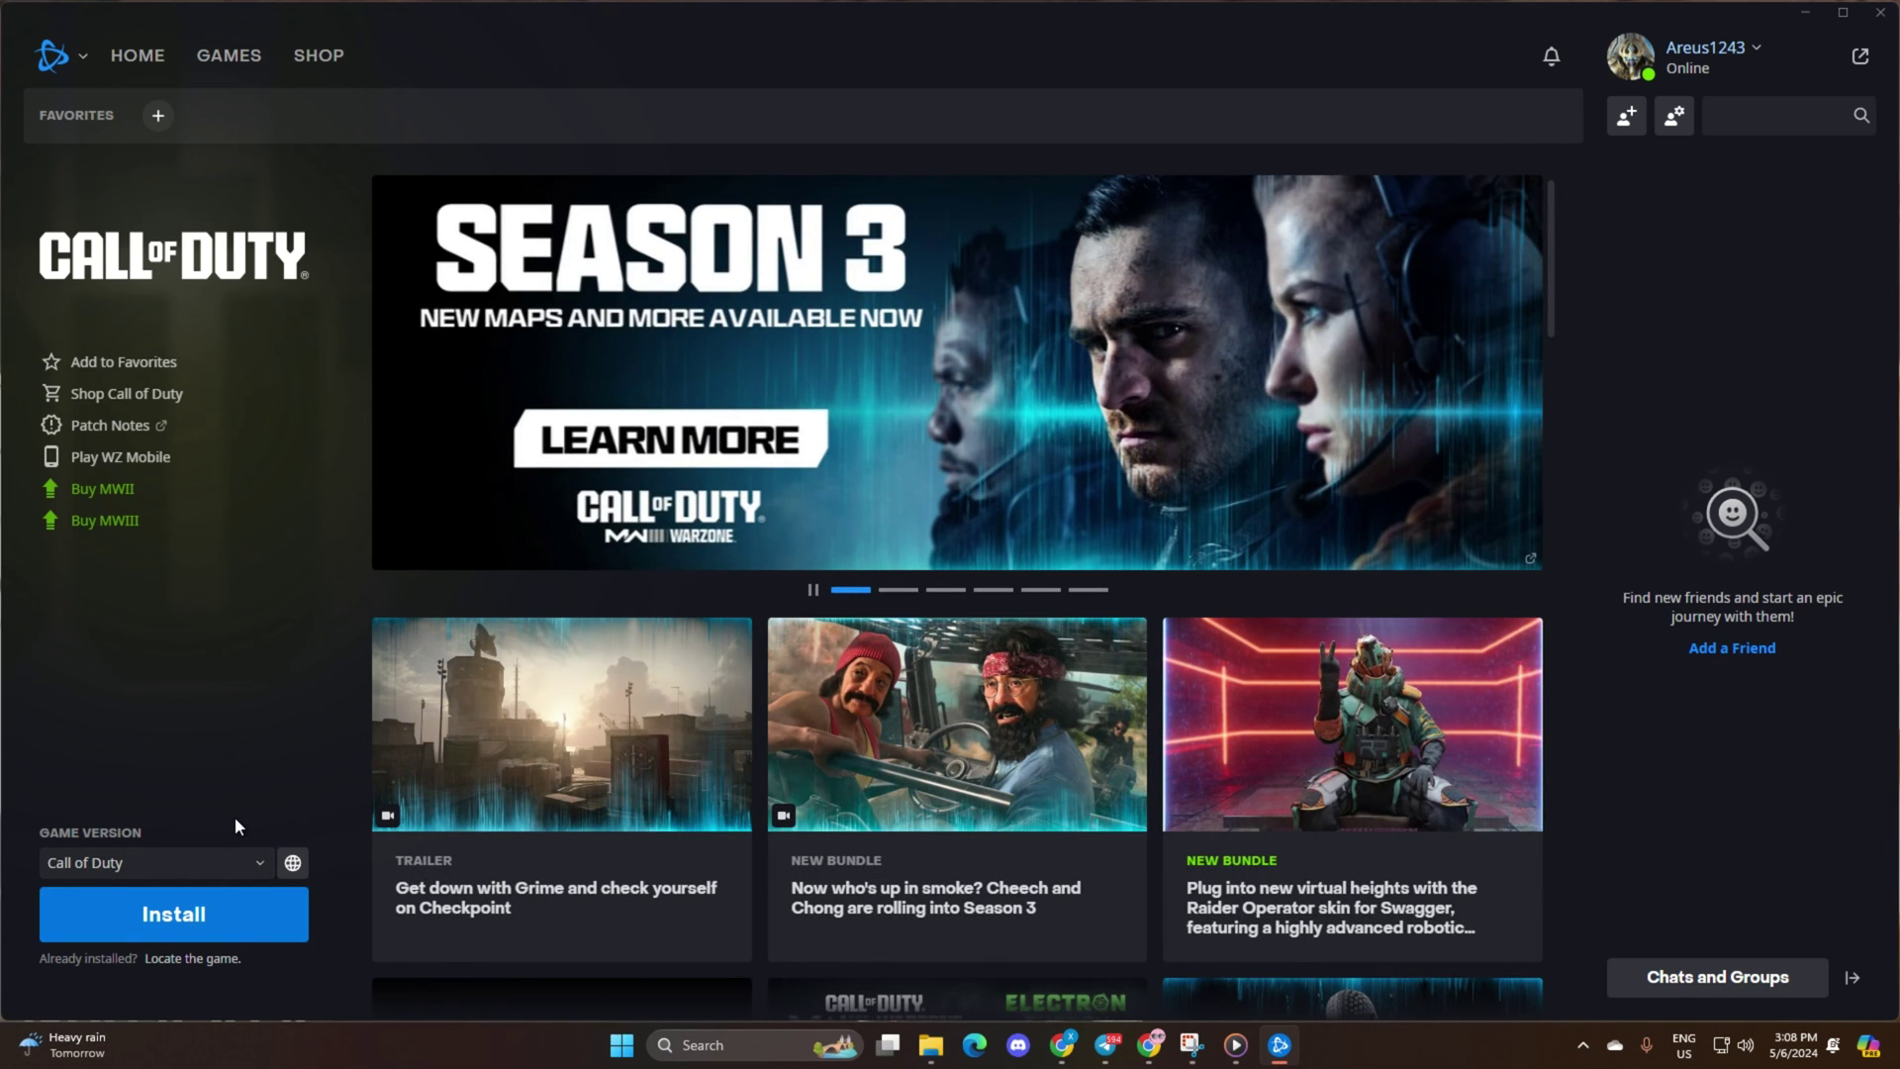
- Locate the existing install by selecting the Call of Duty.2 folder in Program Files (x86)
left_click(202, 954)
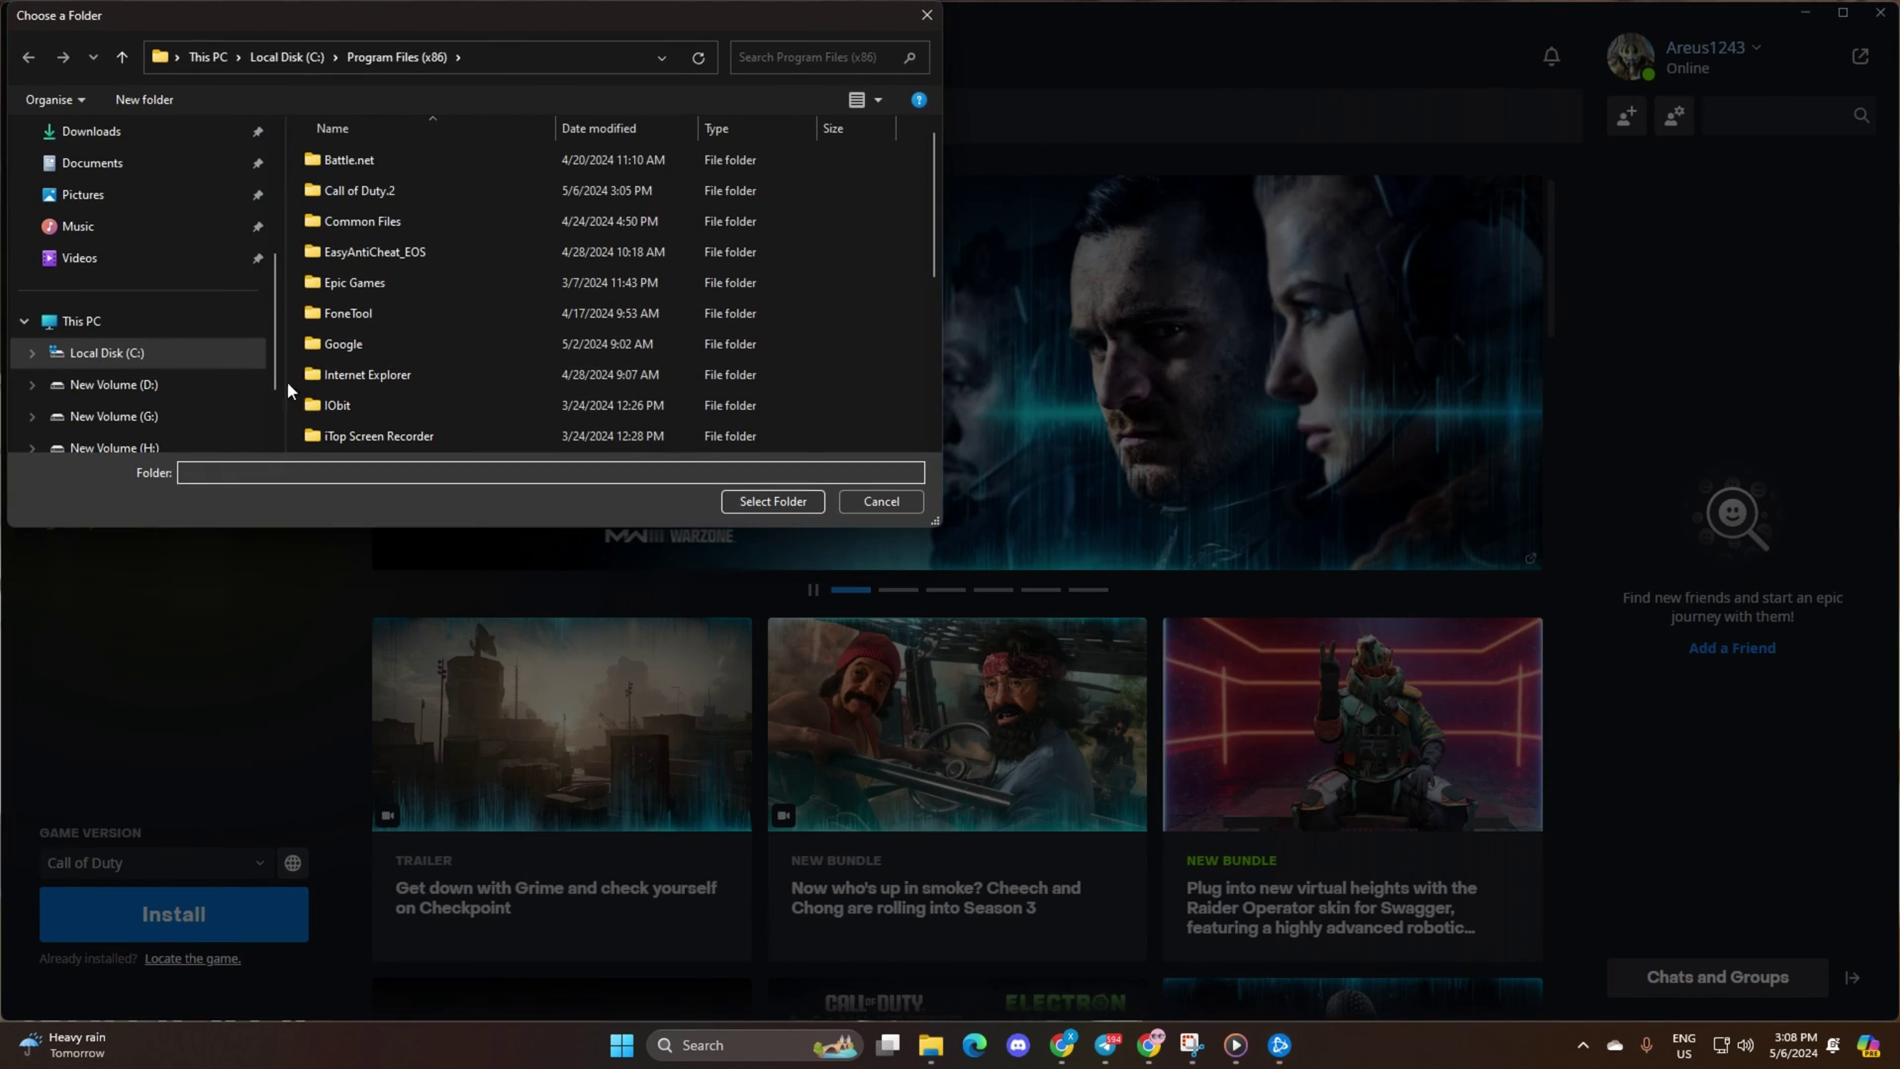
left_click(381, 188)
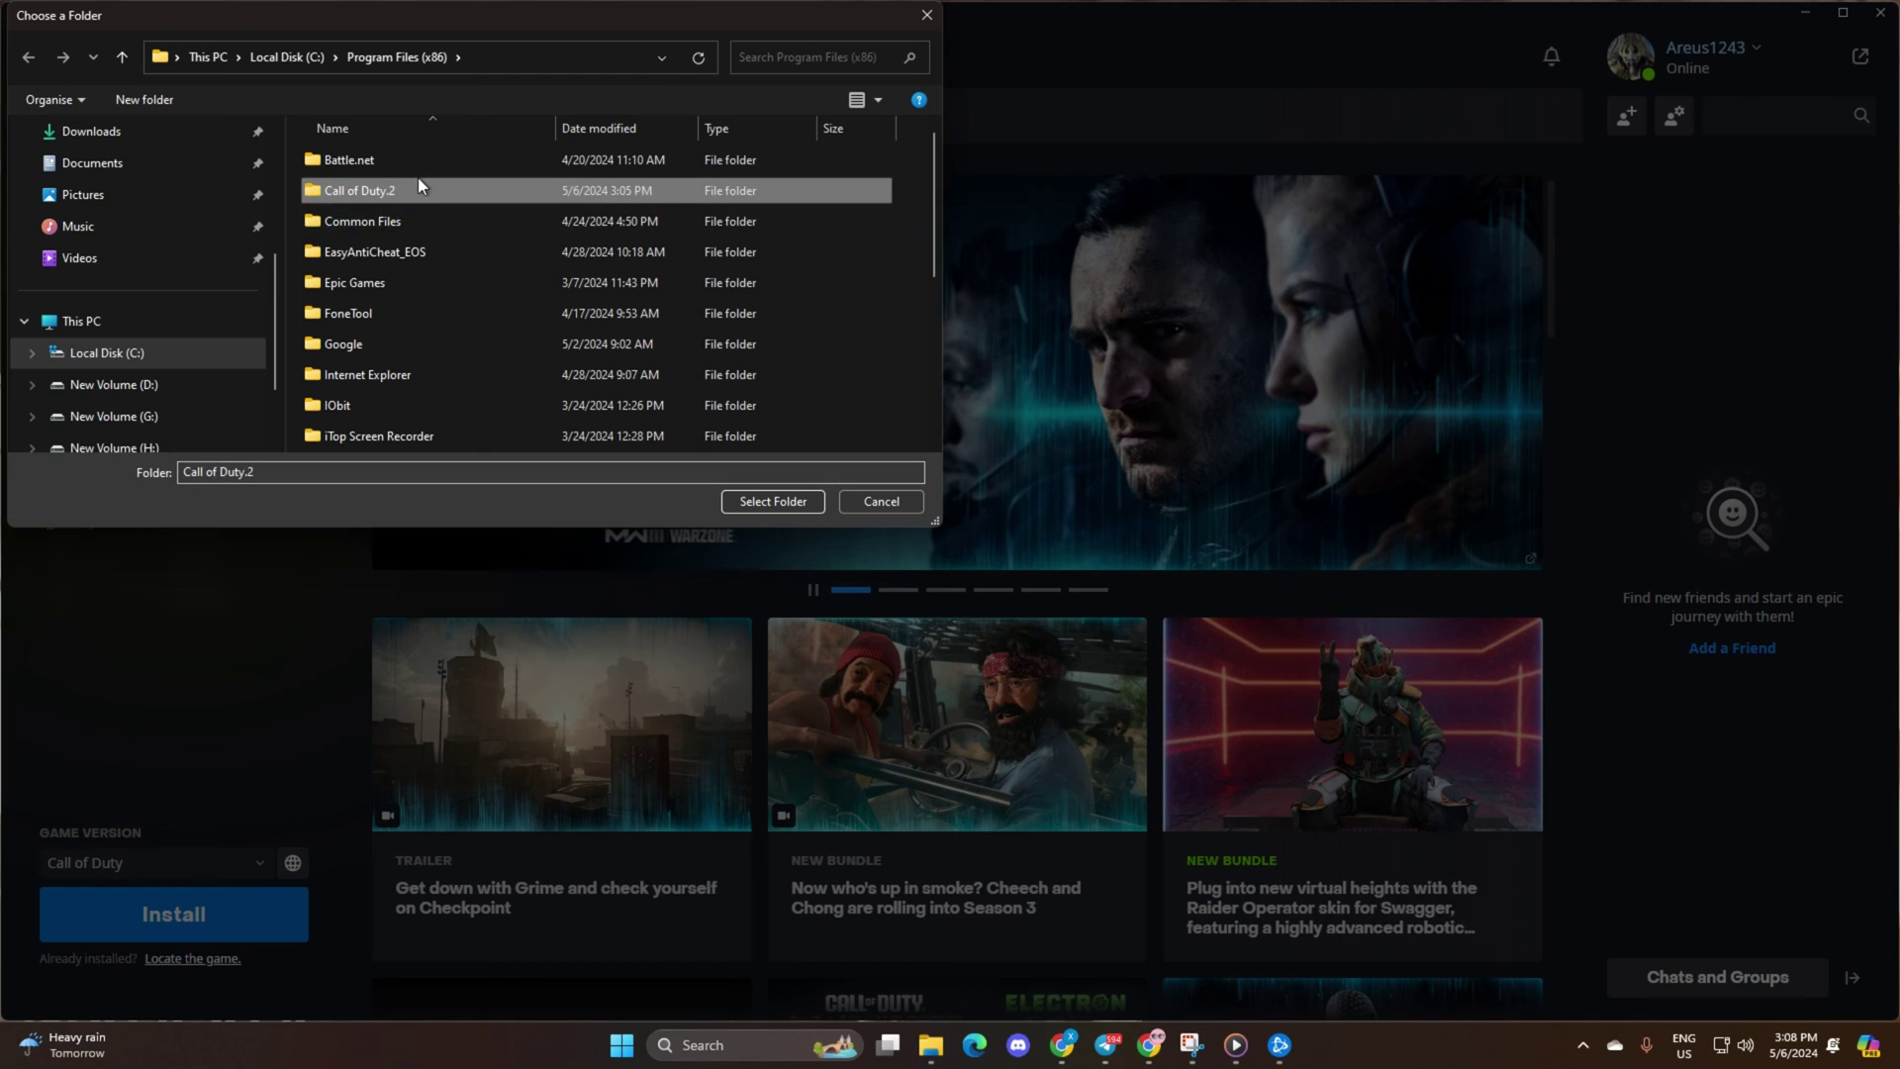
left_click(753, 502)
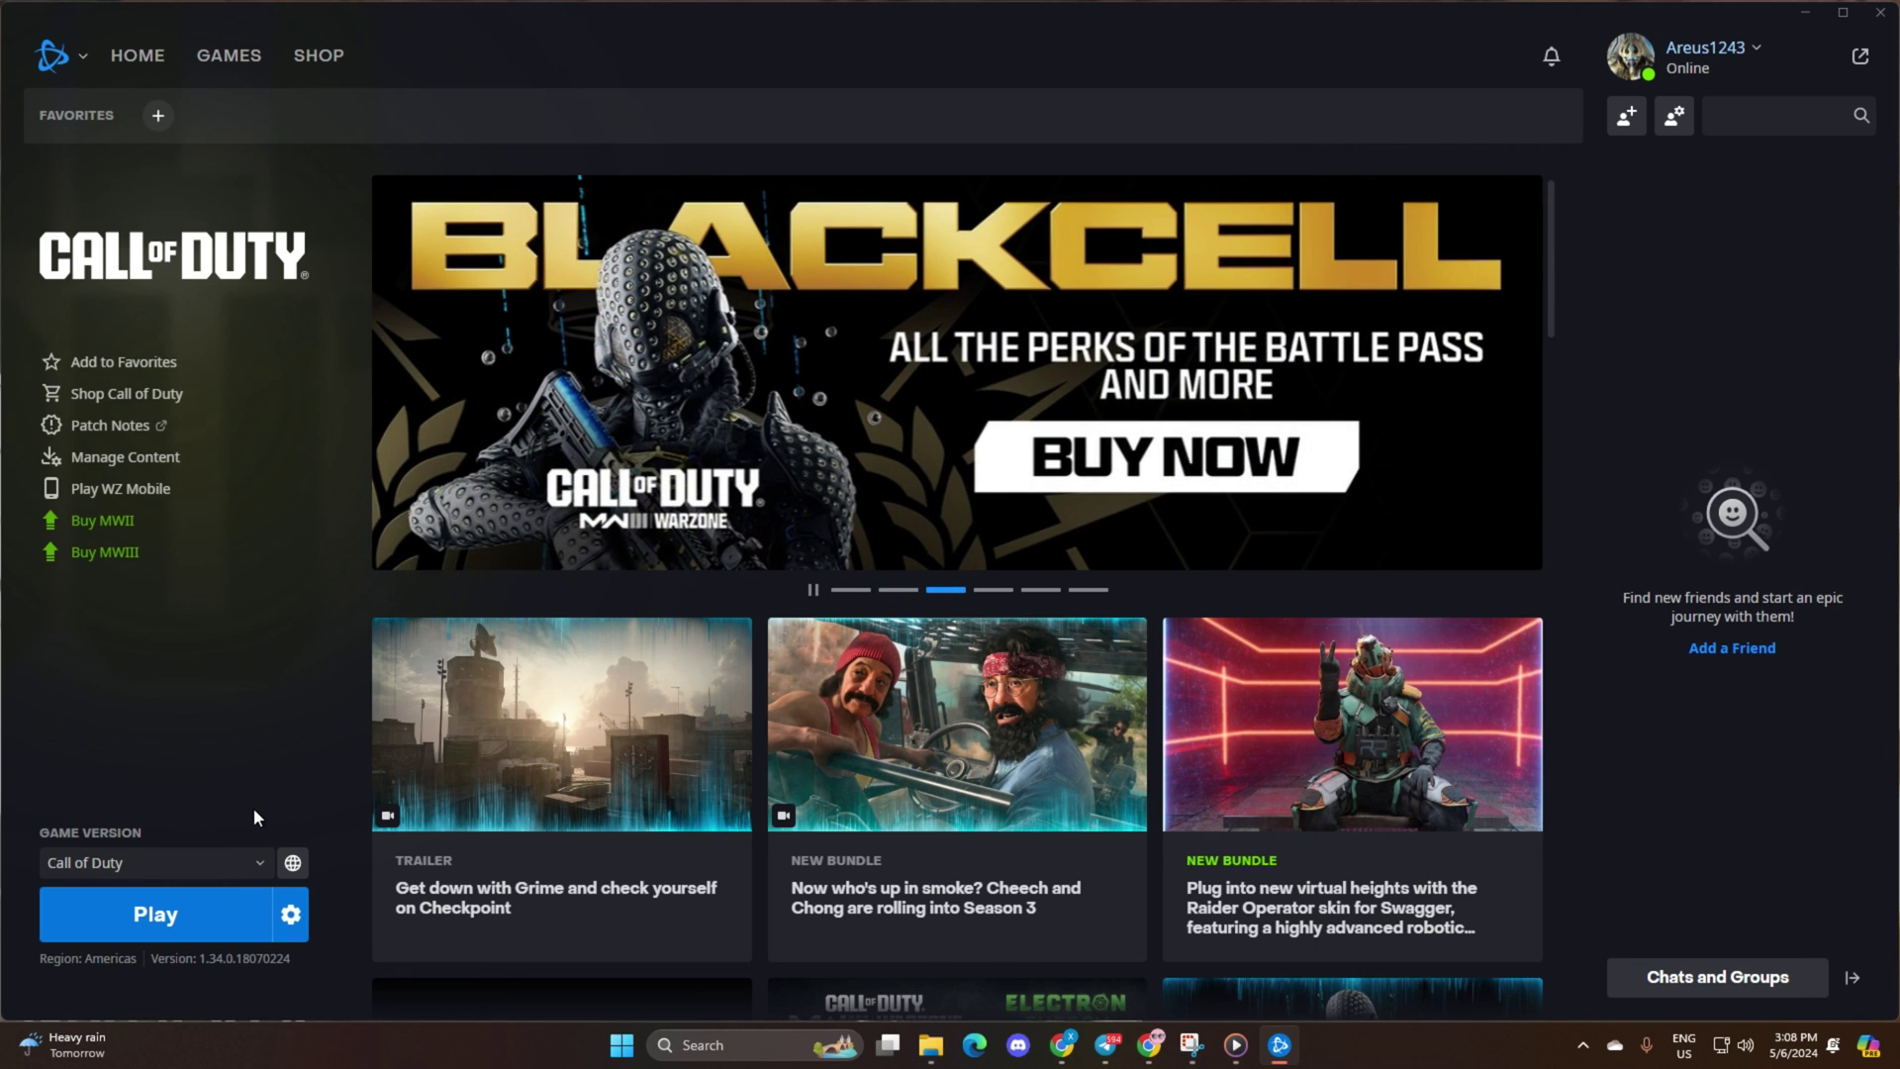
- Minimize the Battle.net launcher to reveal the desktop
left_click(1803, 14)
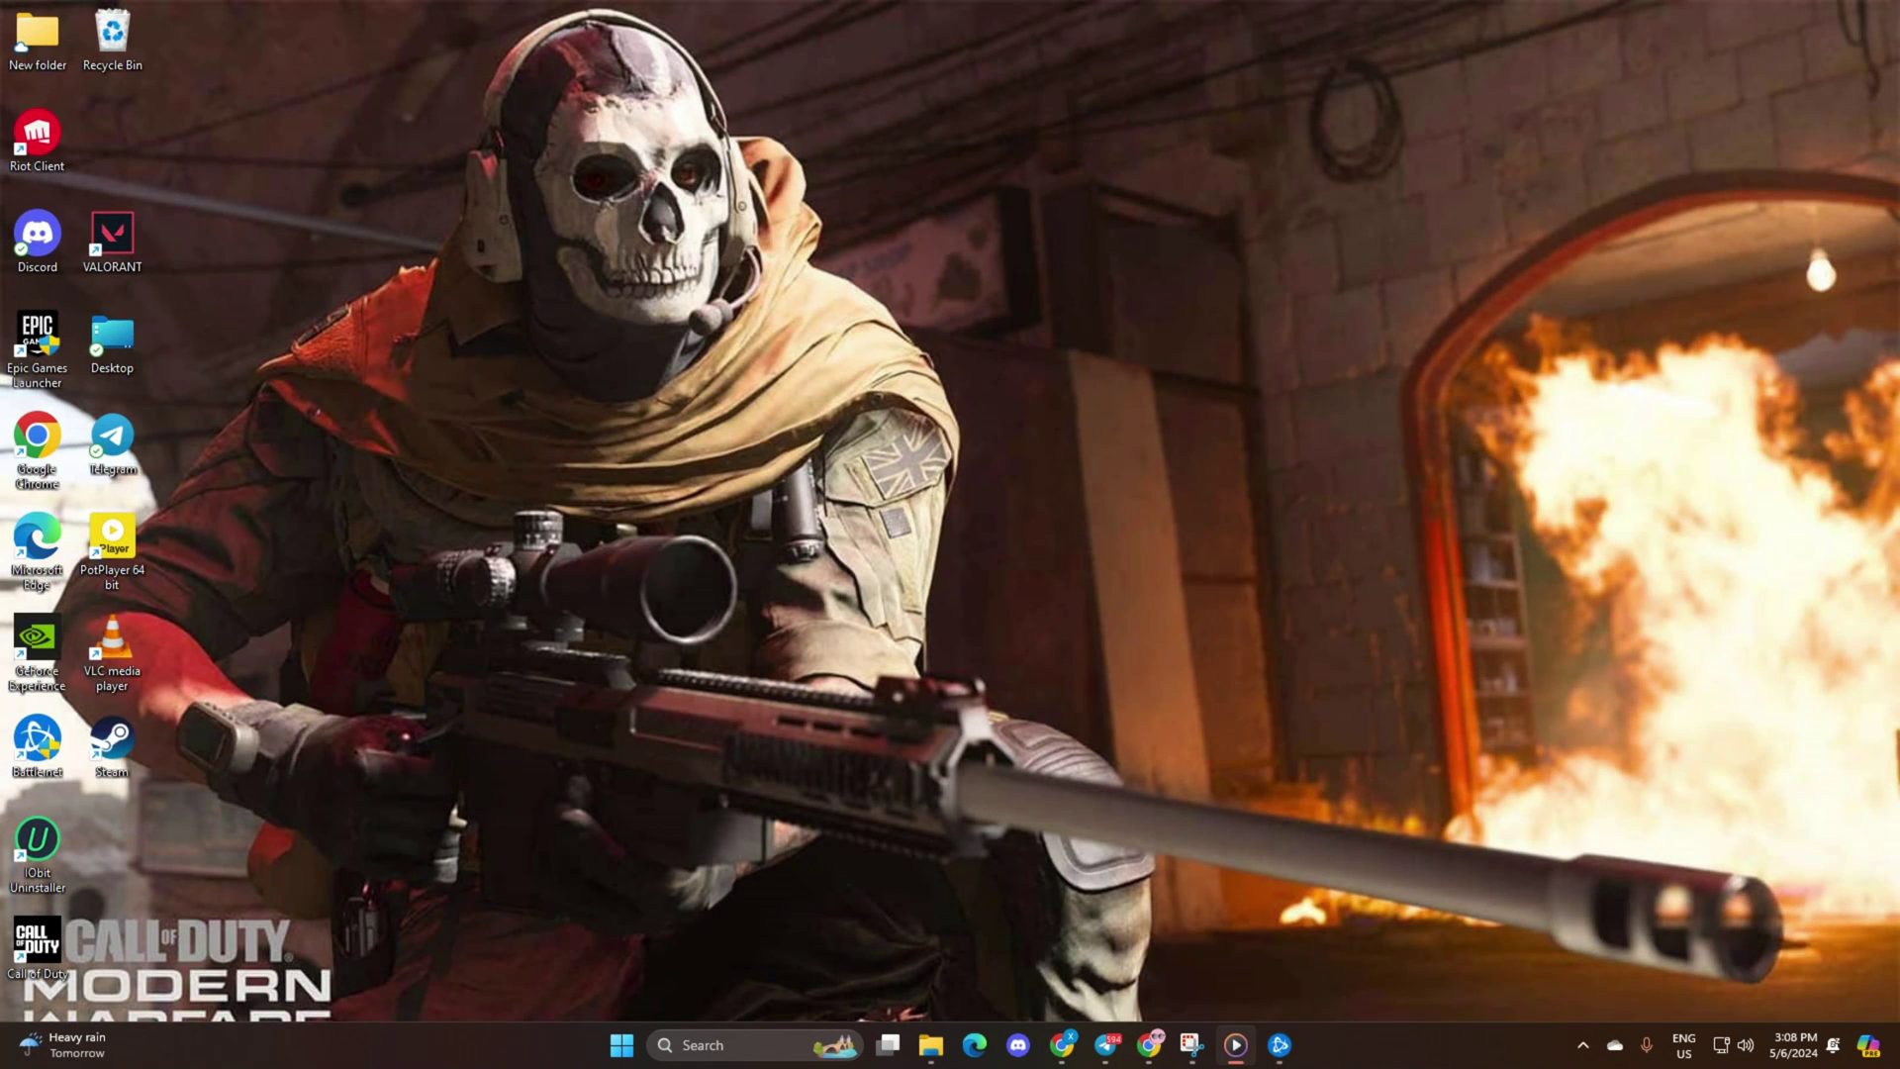